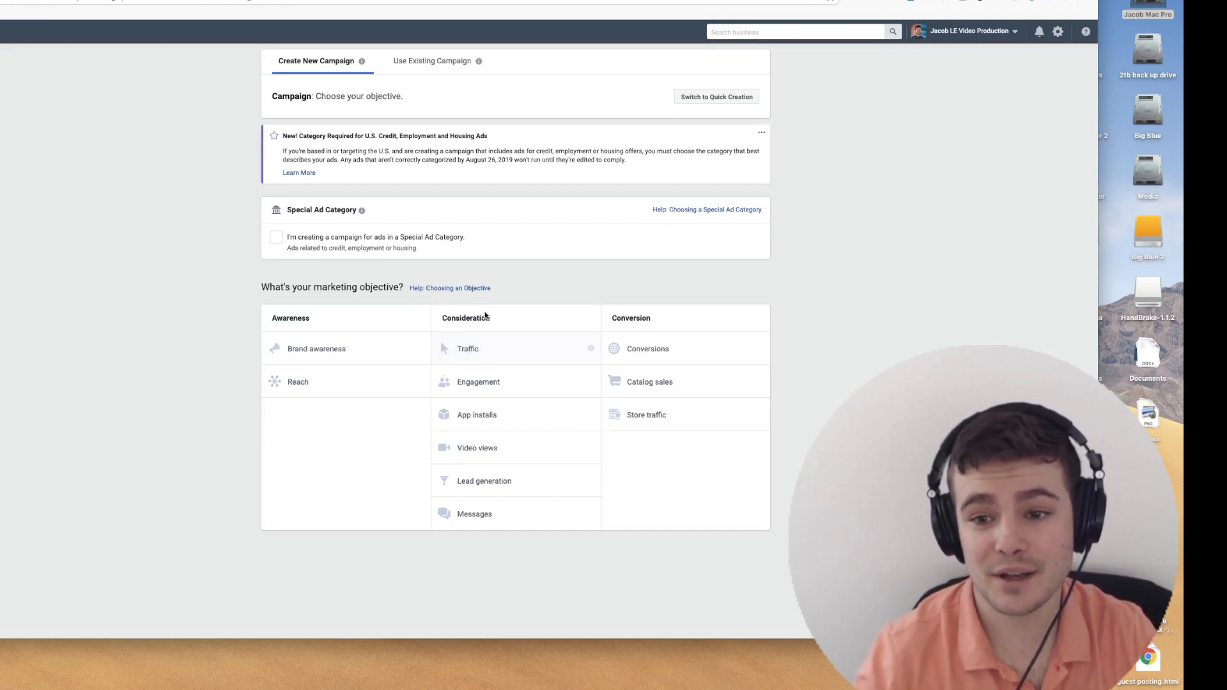
Choose the Traffic objective for the campaign and continue to the ad set's audience settings.
left_click(488, 353)
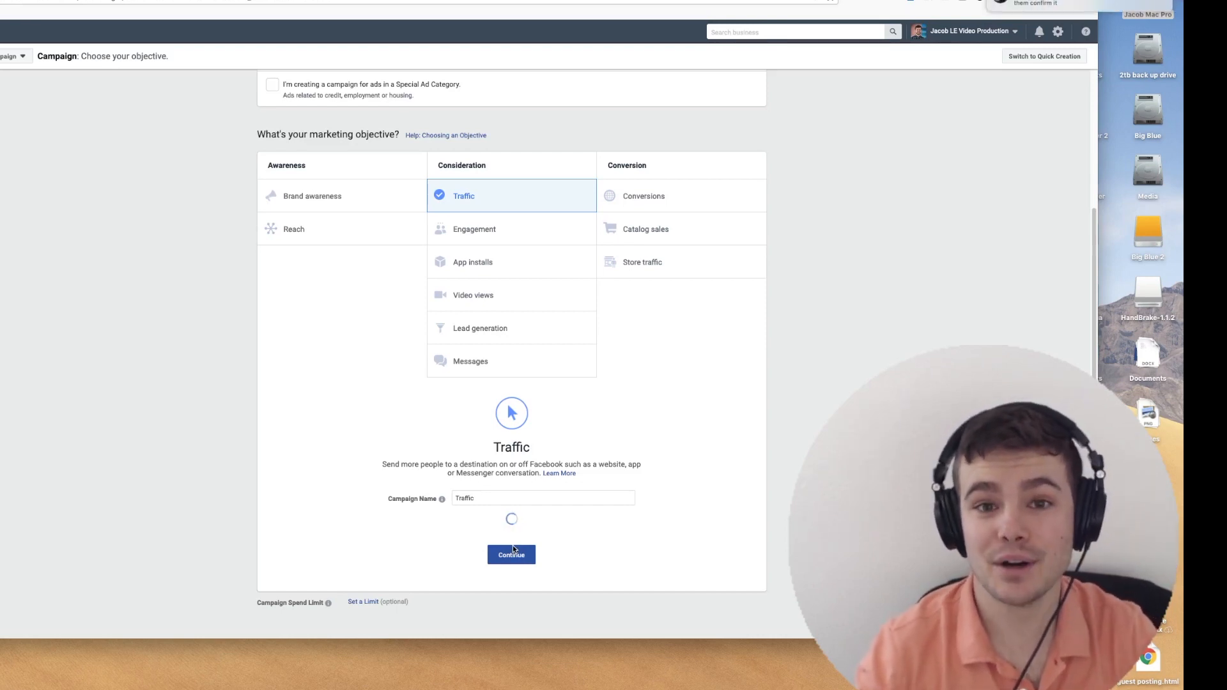
left_click(515, 557)
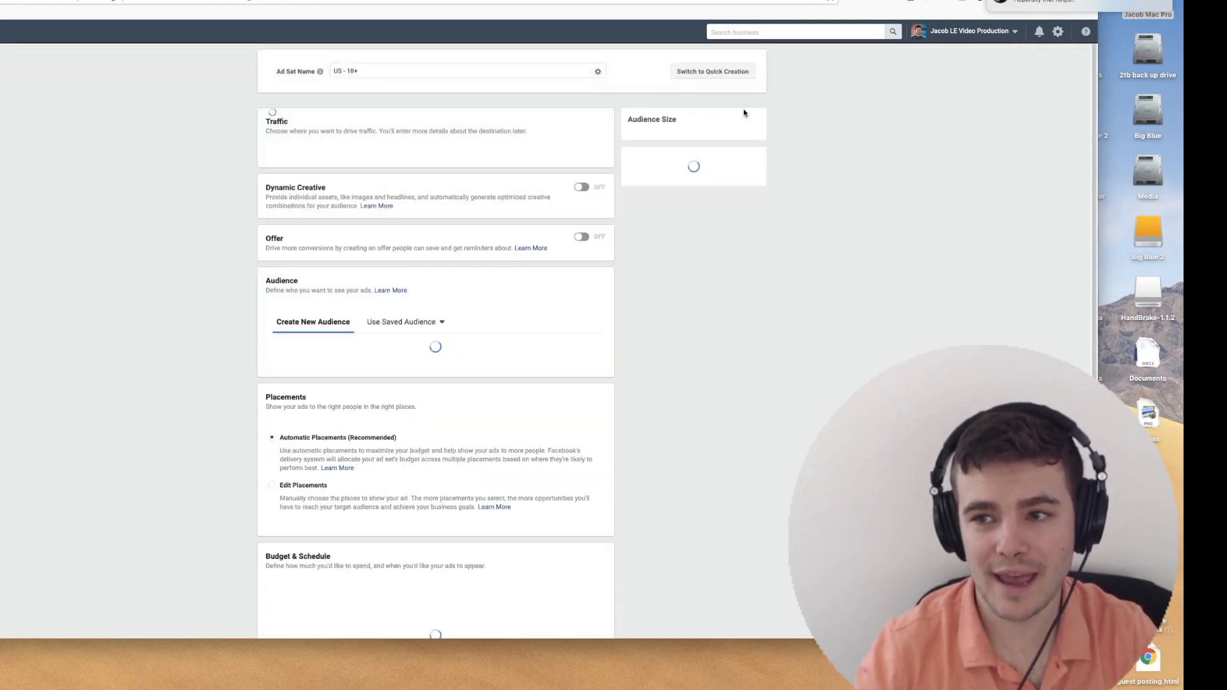
left_click_drag(1094, 66, 1075, 217)
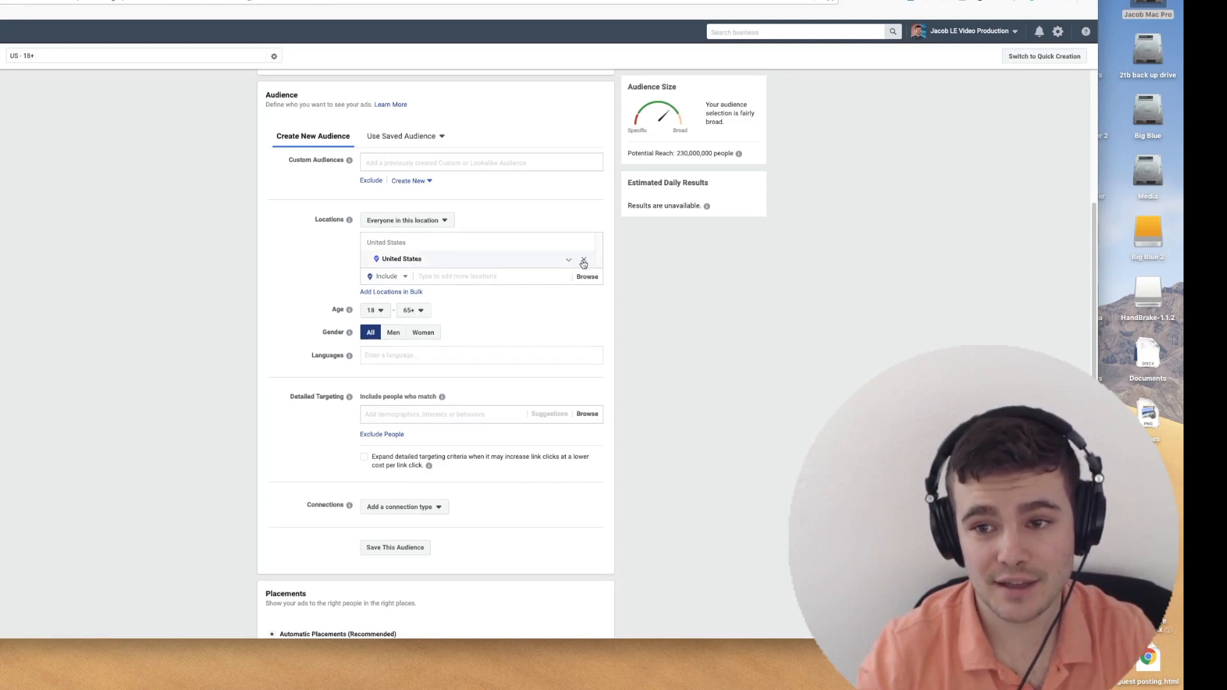
Replace the United States with the city of Denver, Colorado as the audience location.
left_click(584, 258)
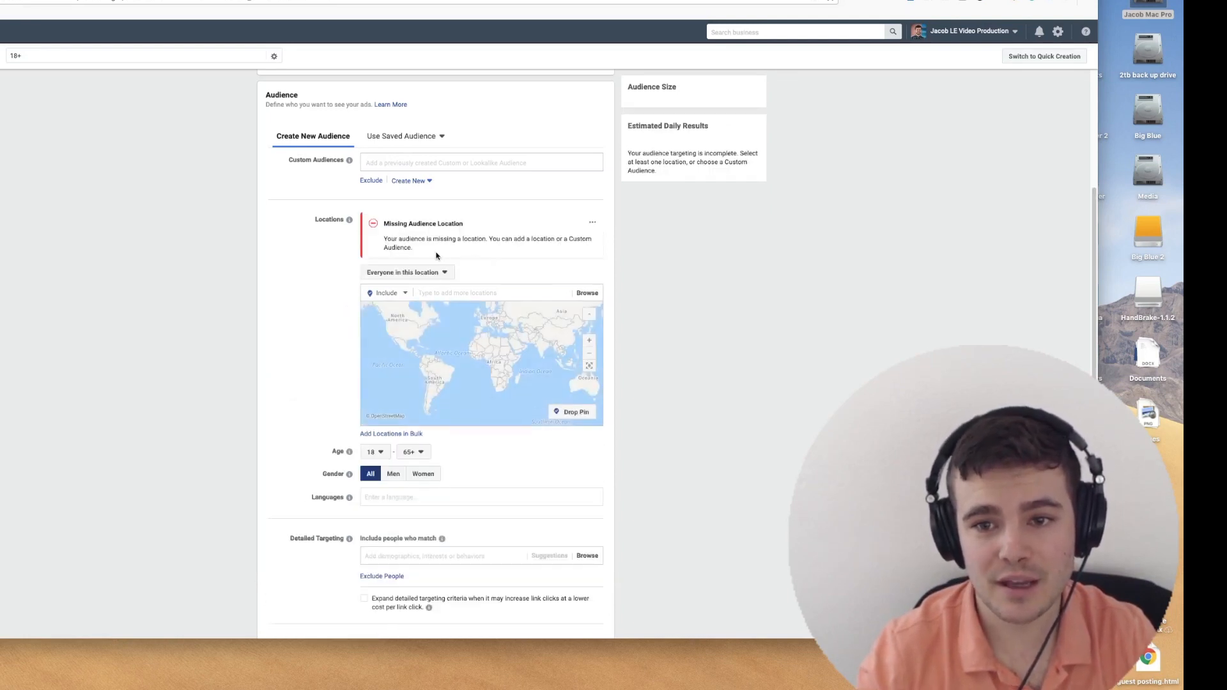
left_click(432, 293)
type("den")
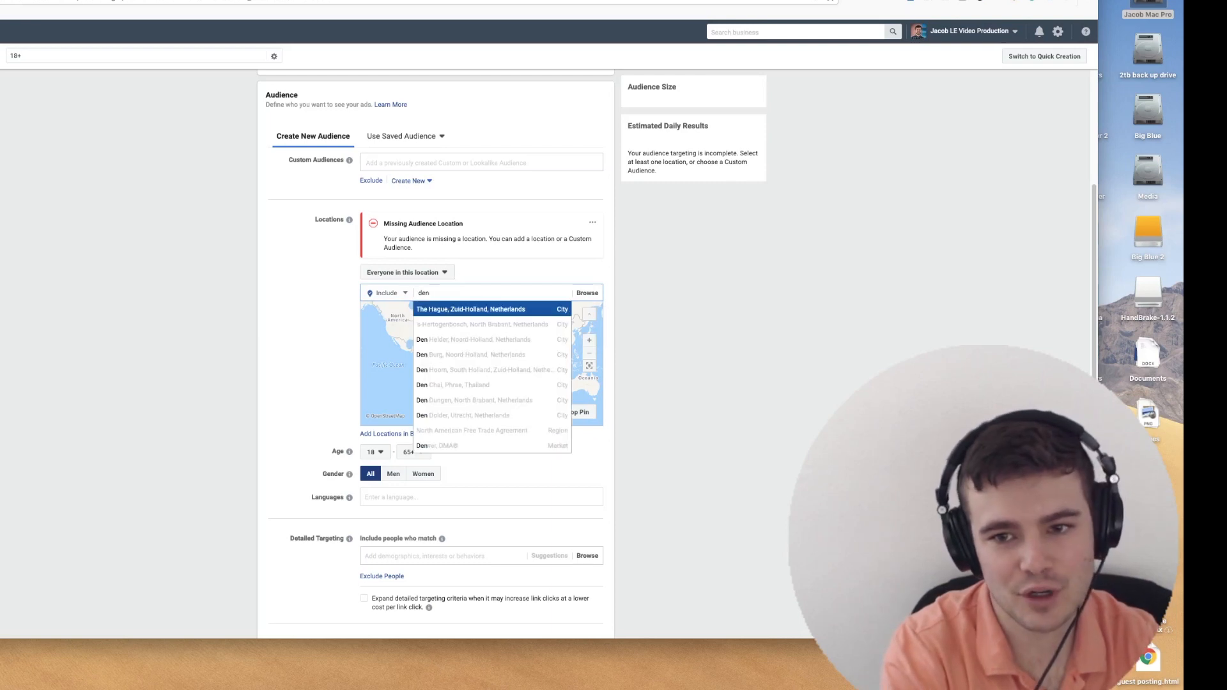
type("ver")
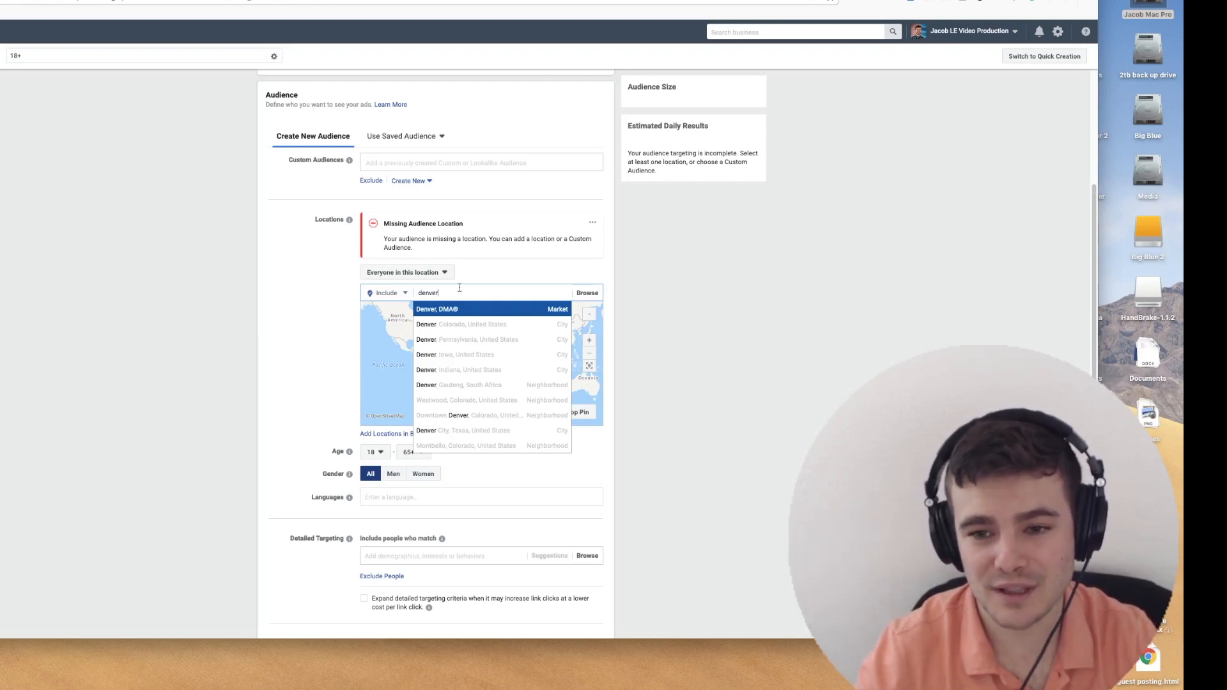
left_click(495, 323)
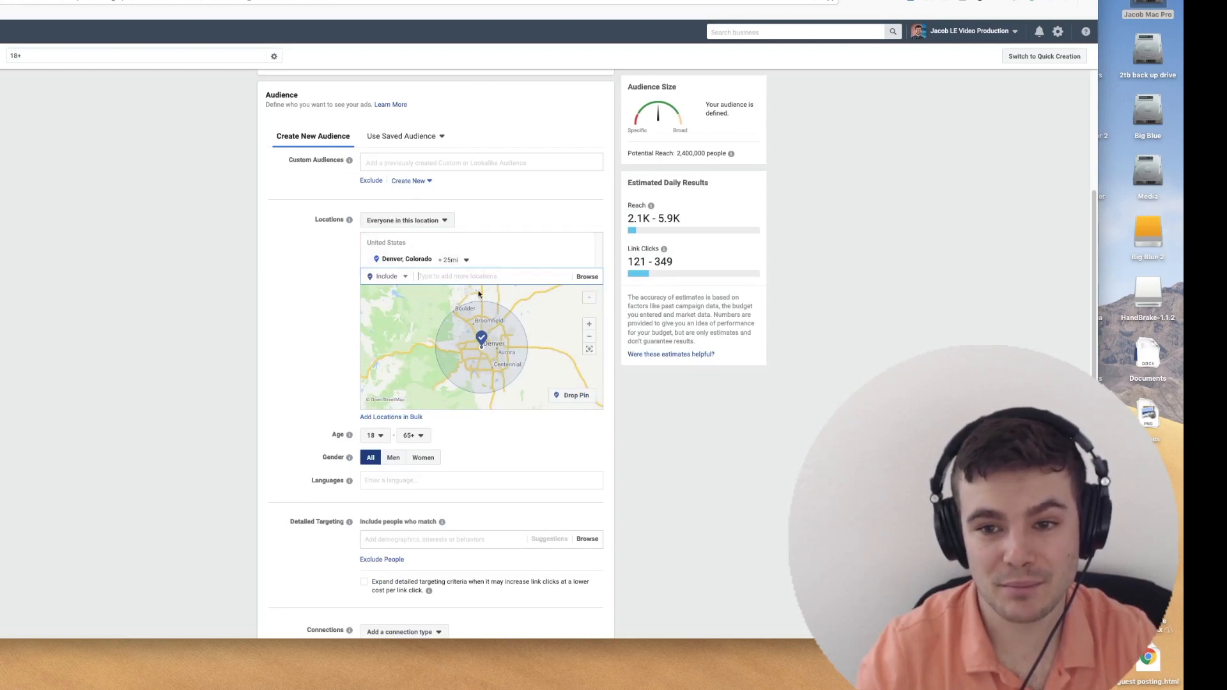
Restrict the location targeting to people who live in this location.
mouse_move(335, 218)
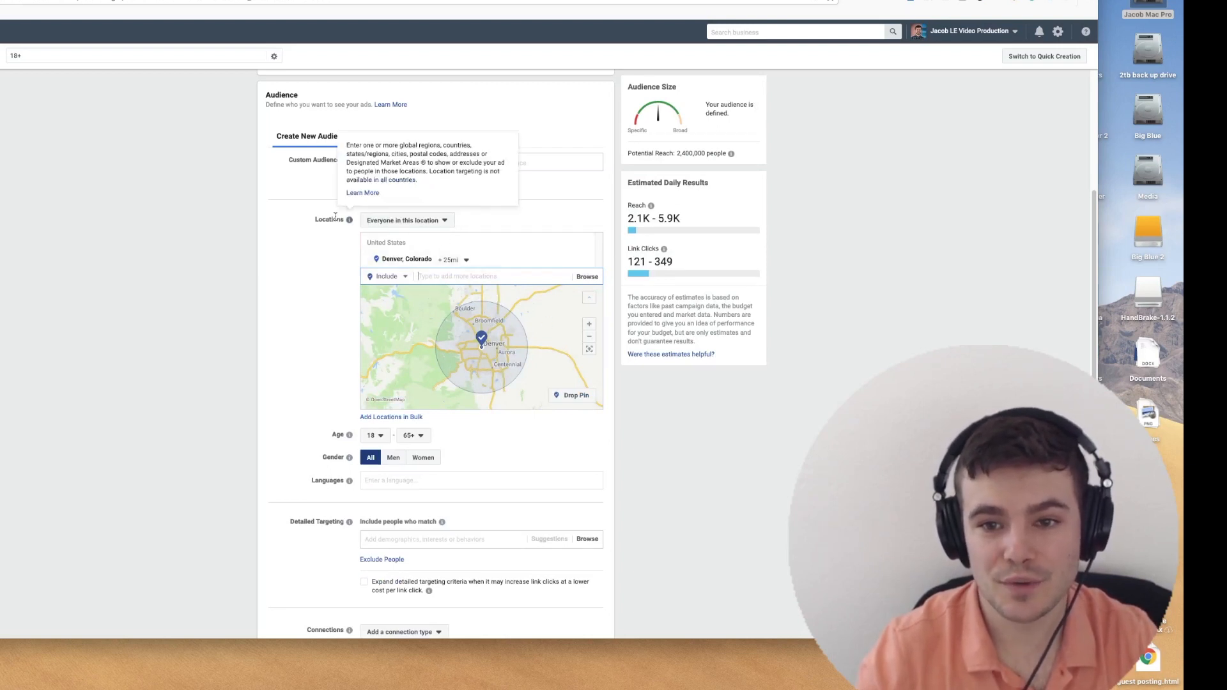
left_click(409, 220)
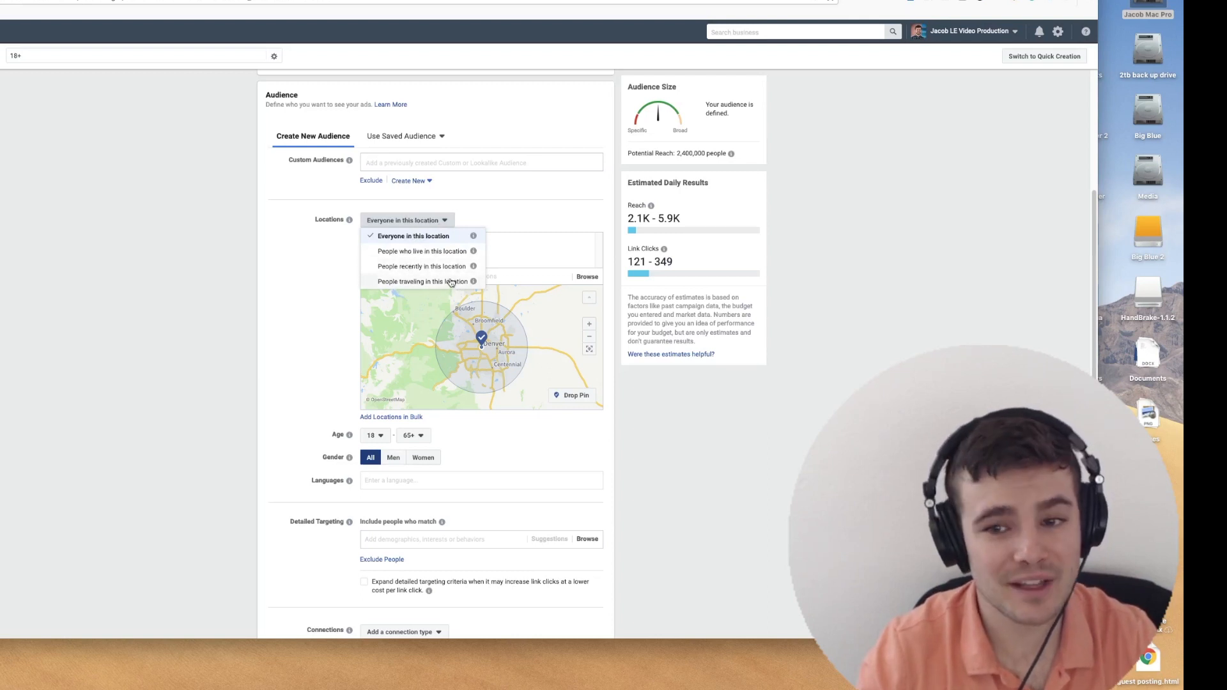
left_click(429, 254)
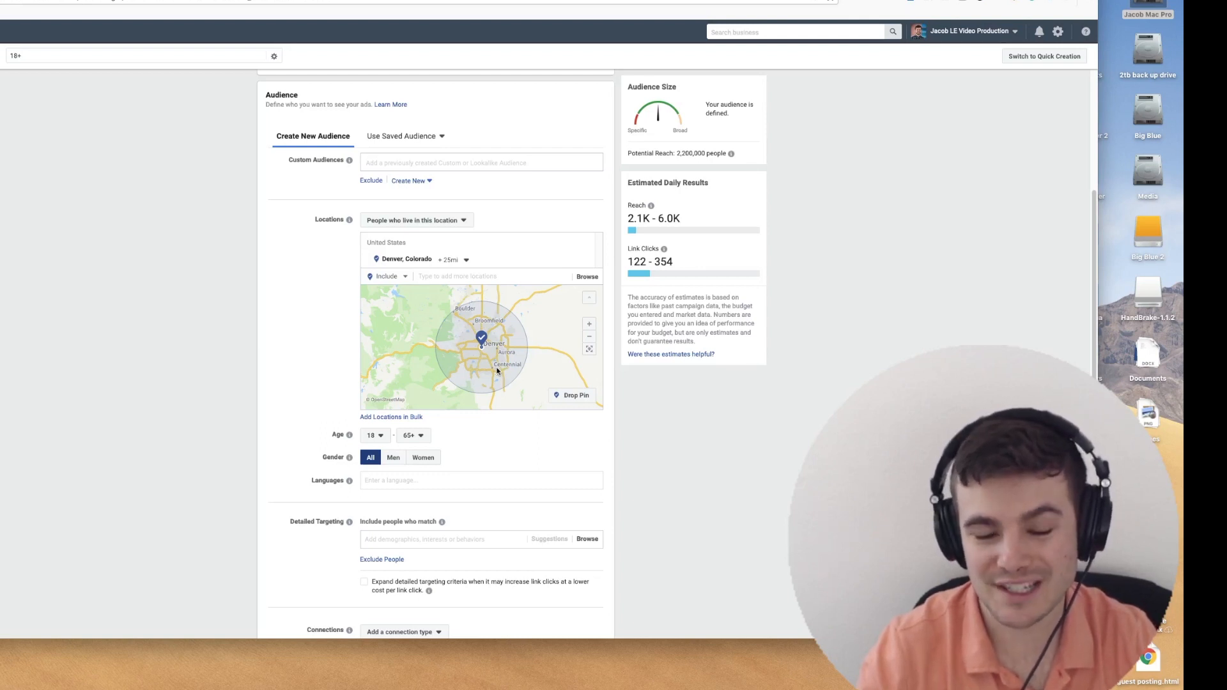
Examine the radius options around Denver and the minimum age setting for the audience.
left_click(460, 260)
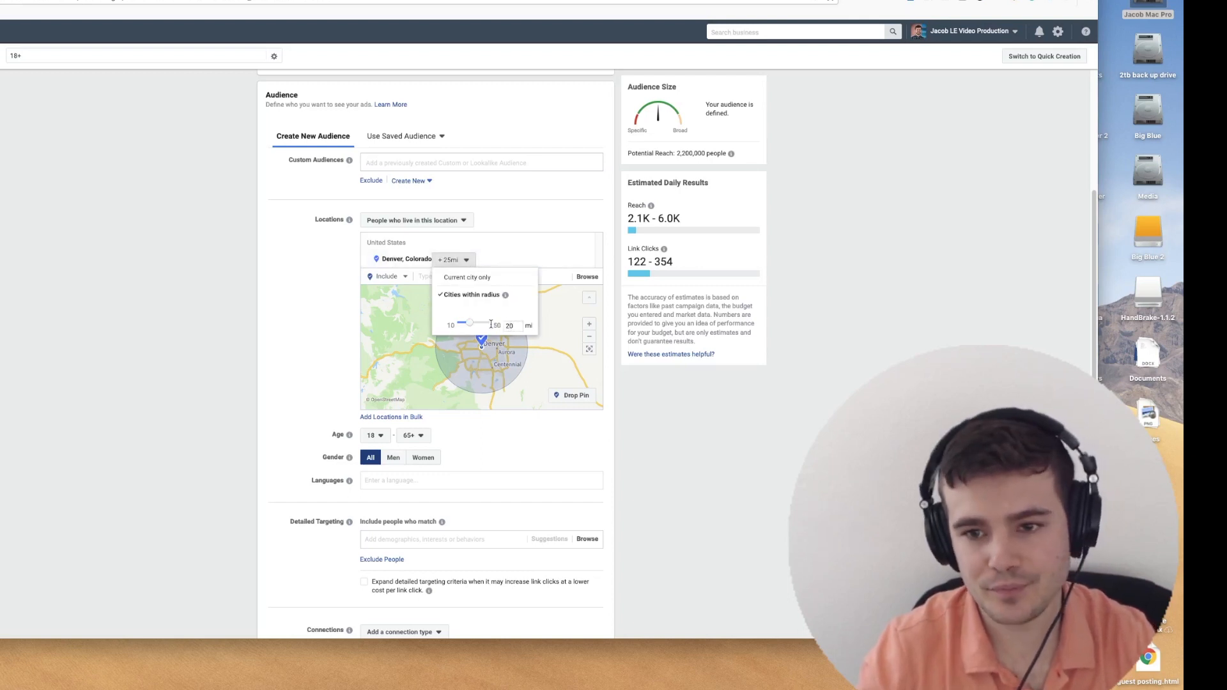
left_click(267, 259)
mouse_move(731, 153)
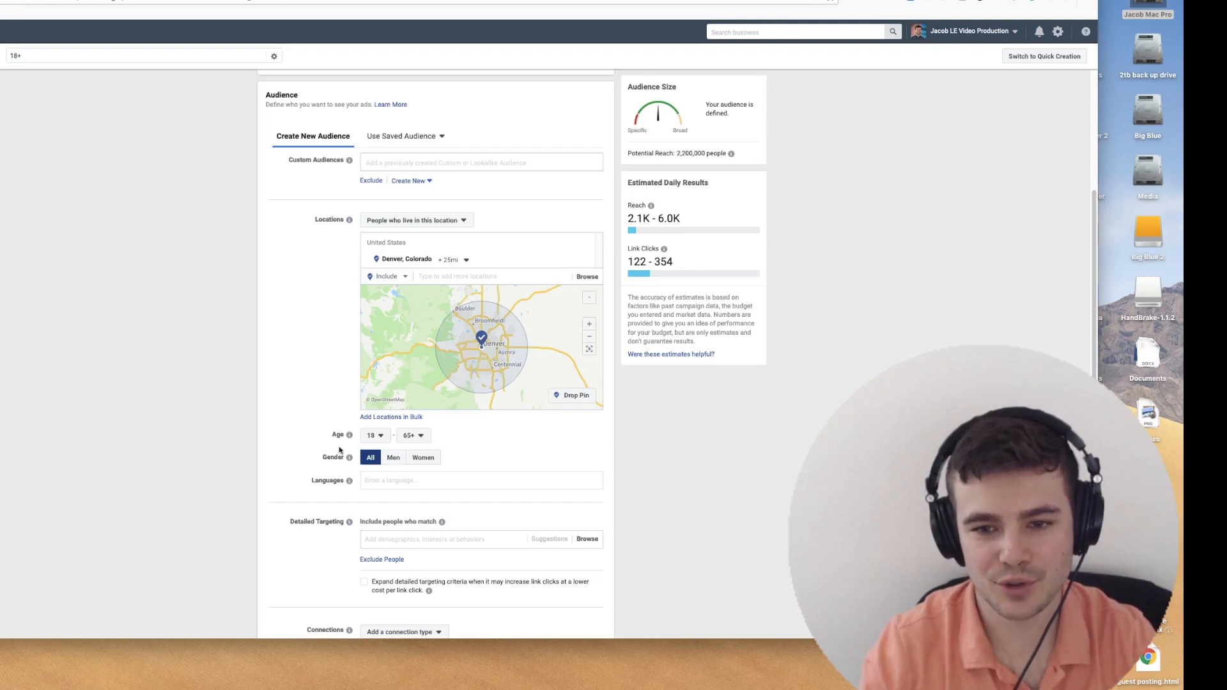
left_click(380, 437)
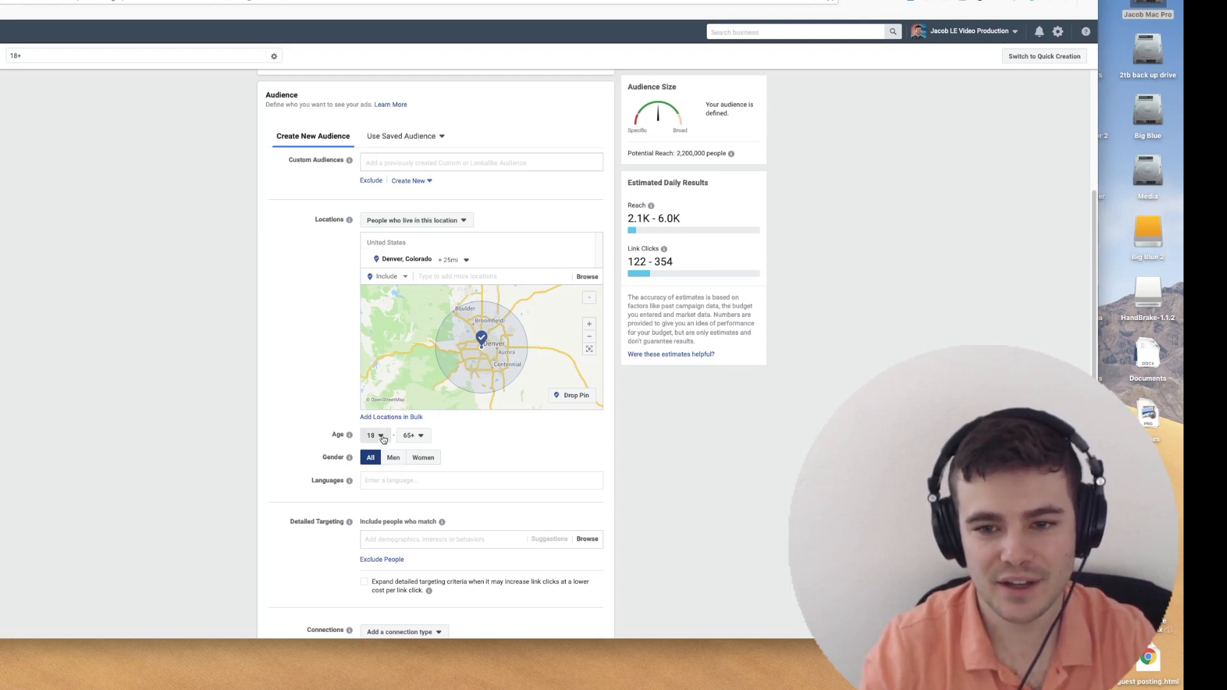
left_click(250, 407)
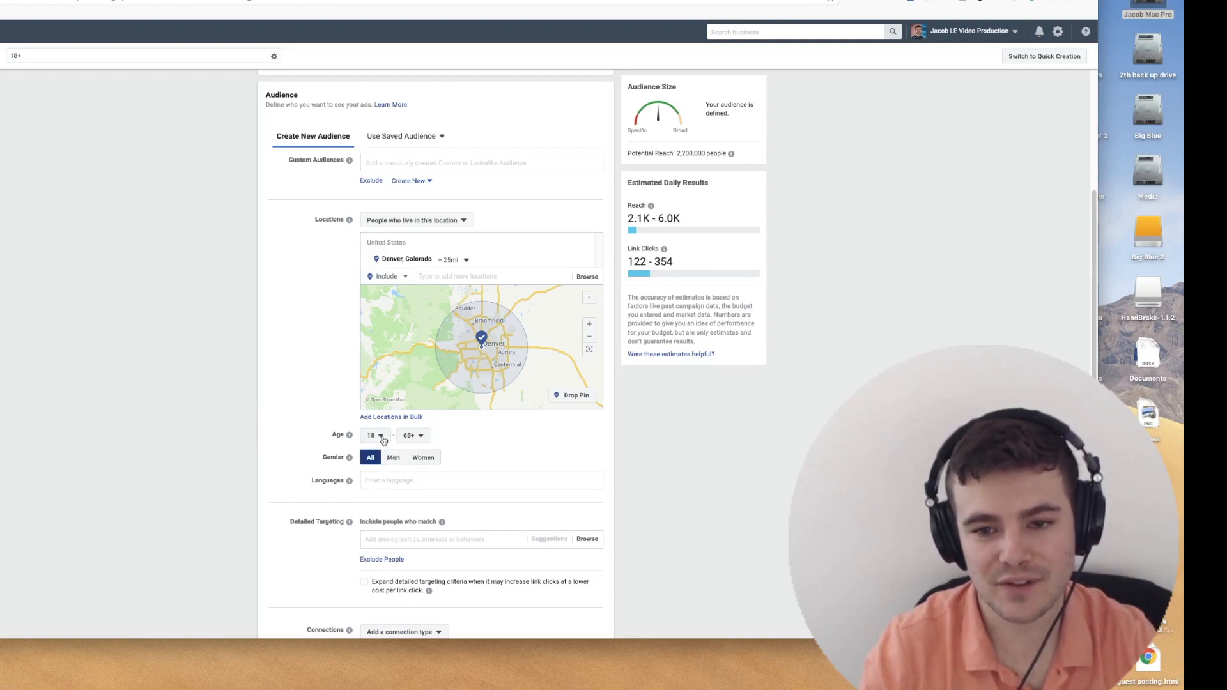
Try Spanish as the audience language to compare the potential reach, and remove it again.
left_click(398, 481)
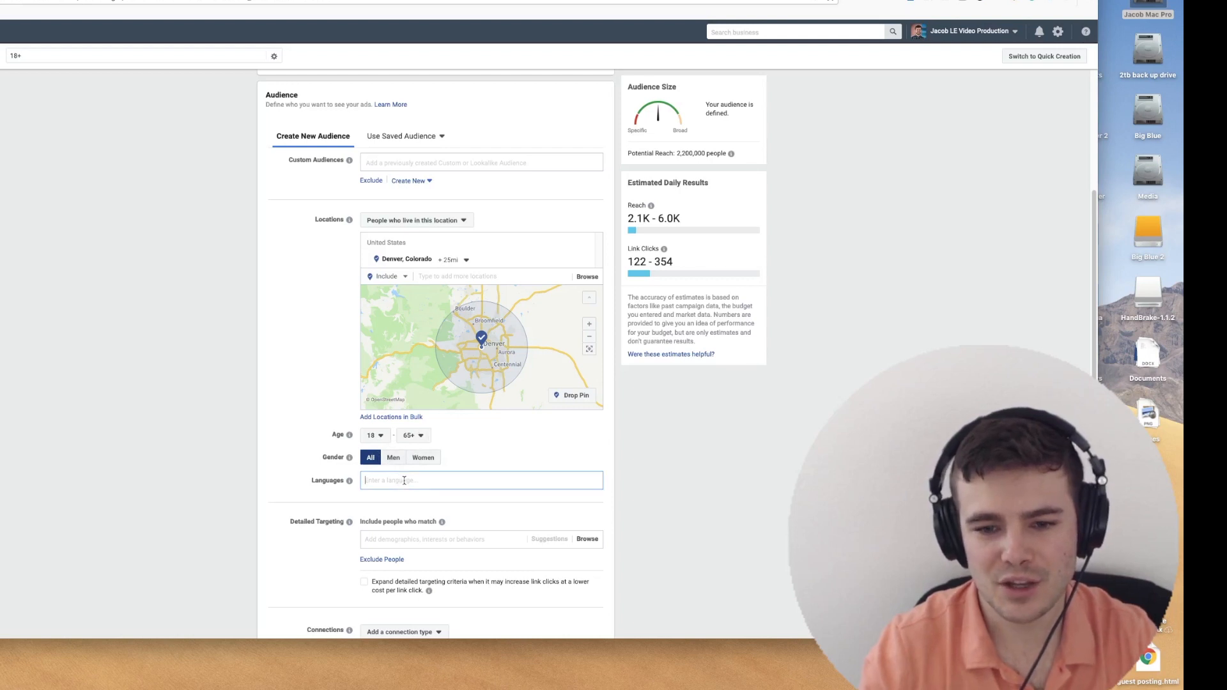
type("span")
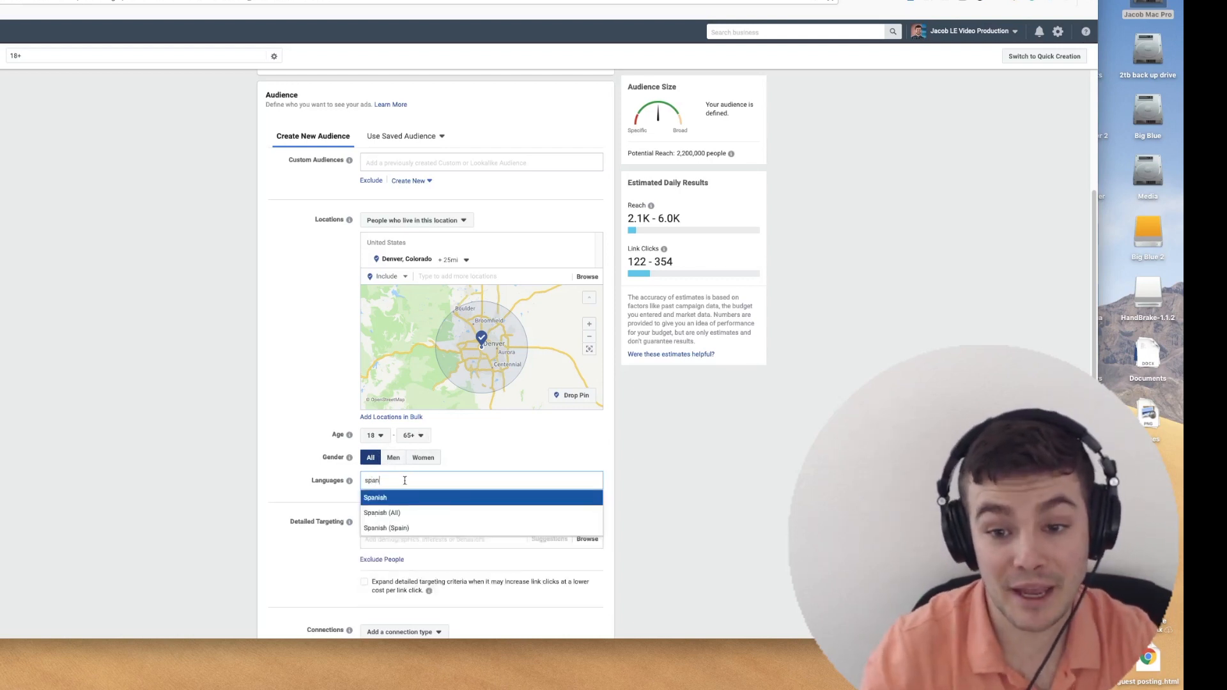
left_click(405, 498)
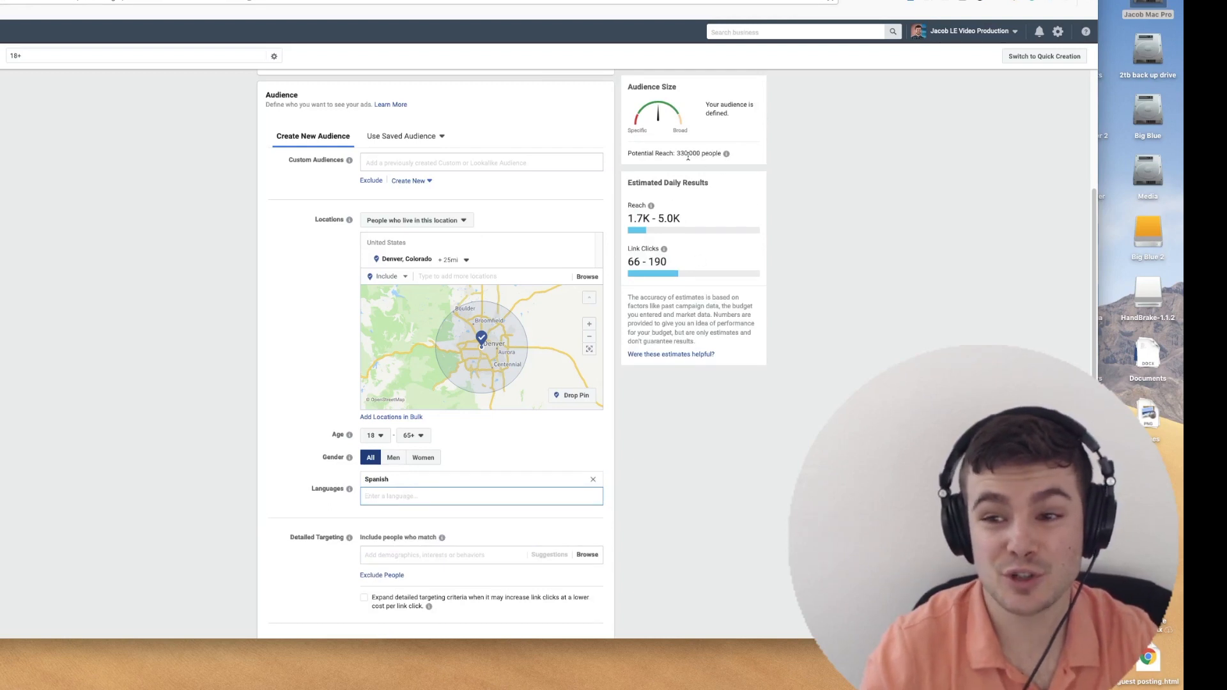
left_click(594, 479)
left_click(594, 480)
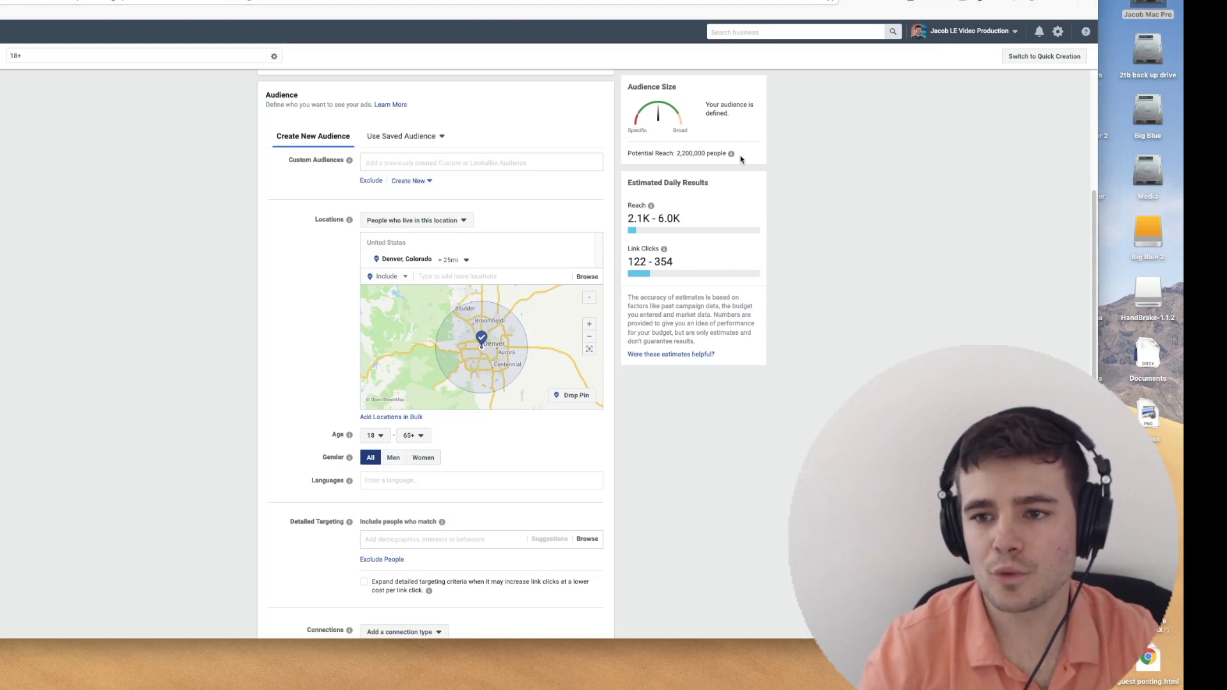
mouse_move(730, 154)
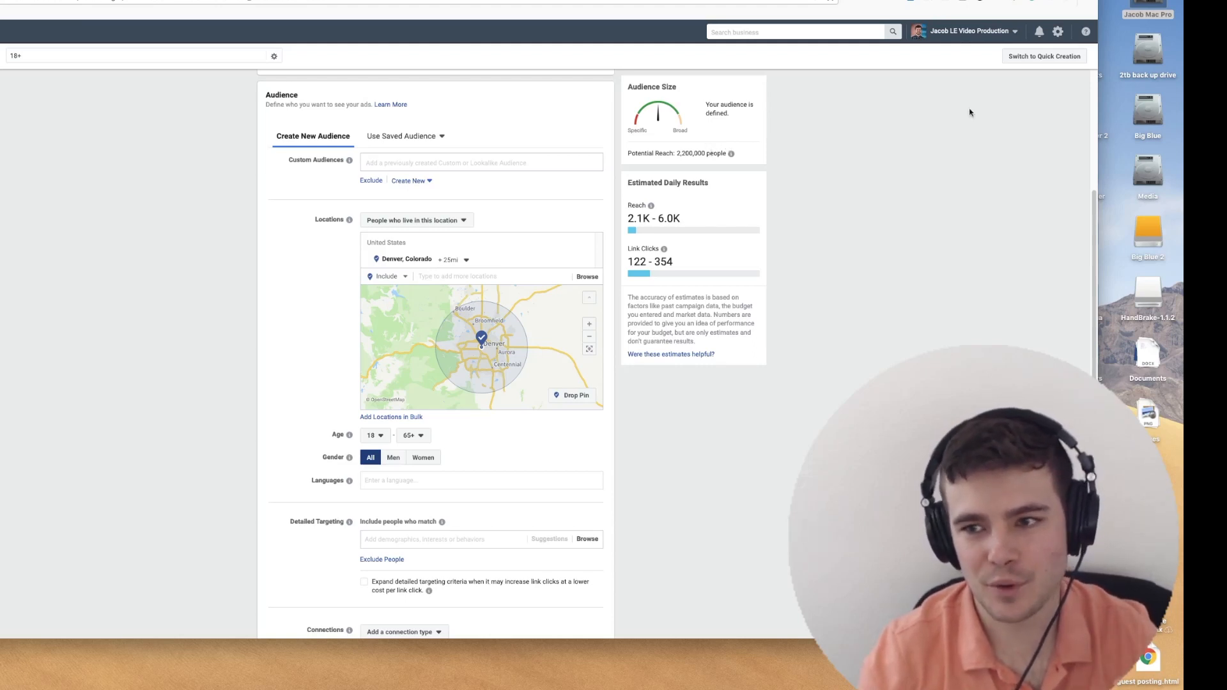
Try targeting the Doctorate degree and Associate degree education levels in the detailed targeting demographics, and remove both again.
scroll(602, 407, "down", 3)
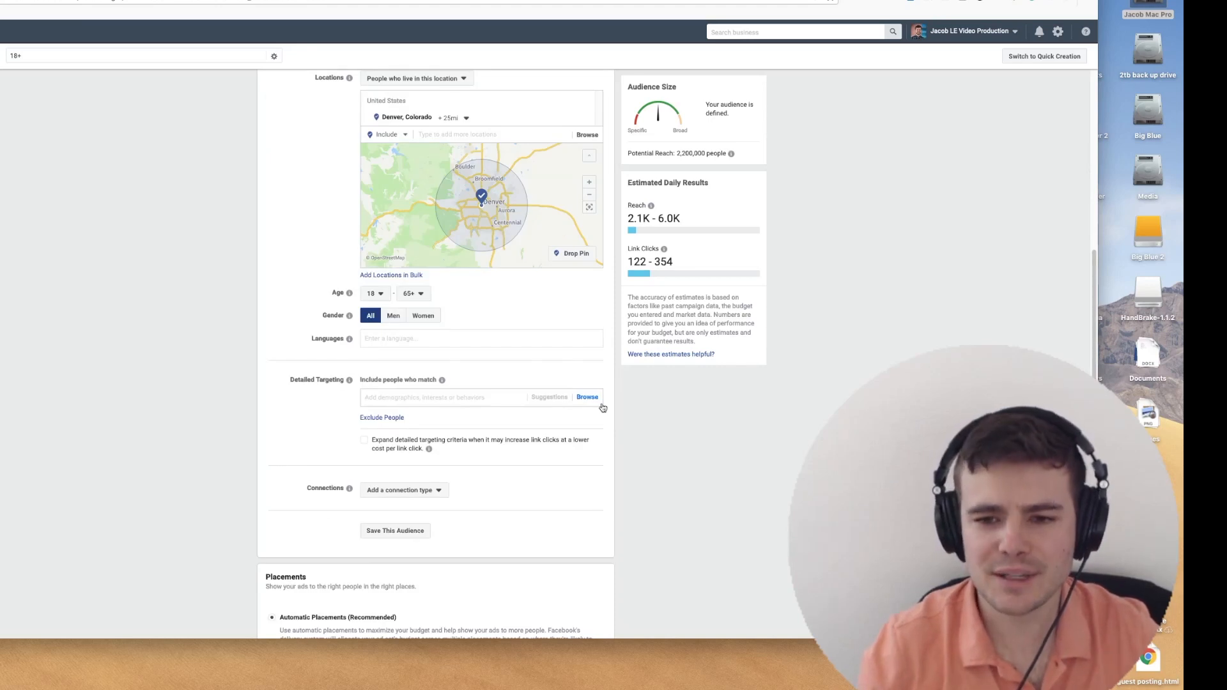
left_click(594, 404)
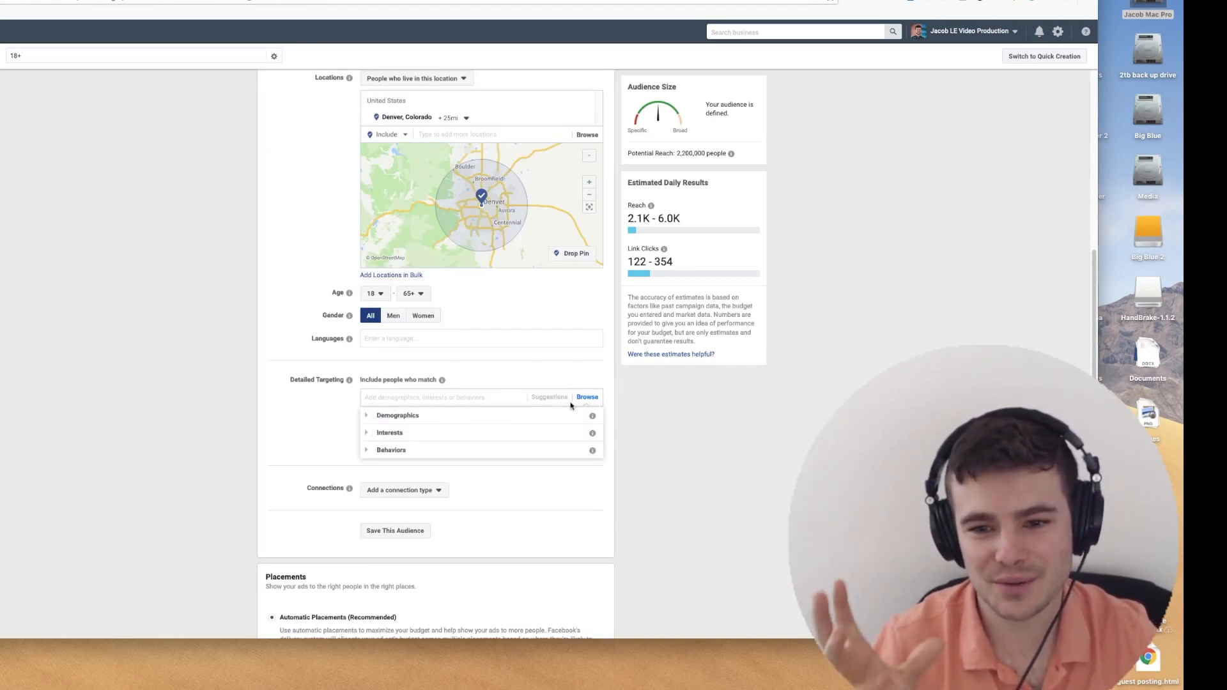
left_click(473, 399)
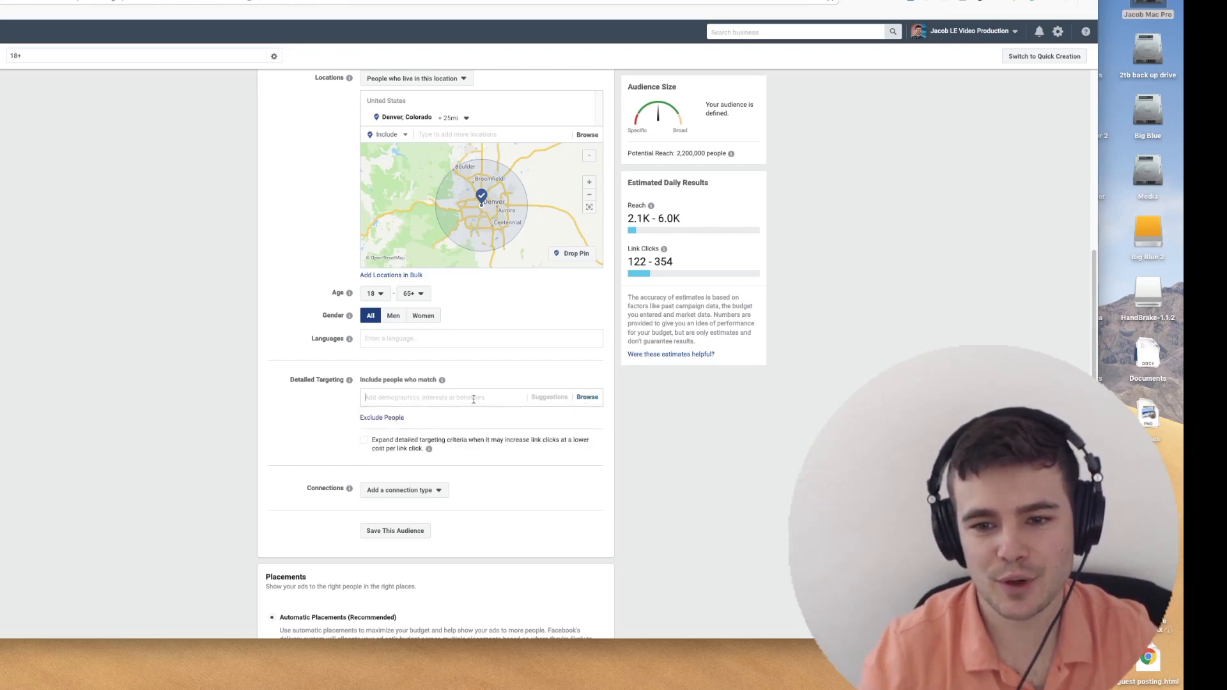
left_click(587, 397)
left_click(368, 417)
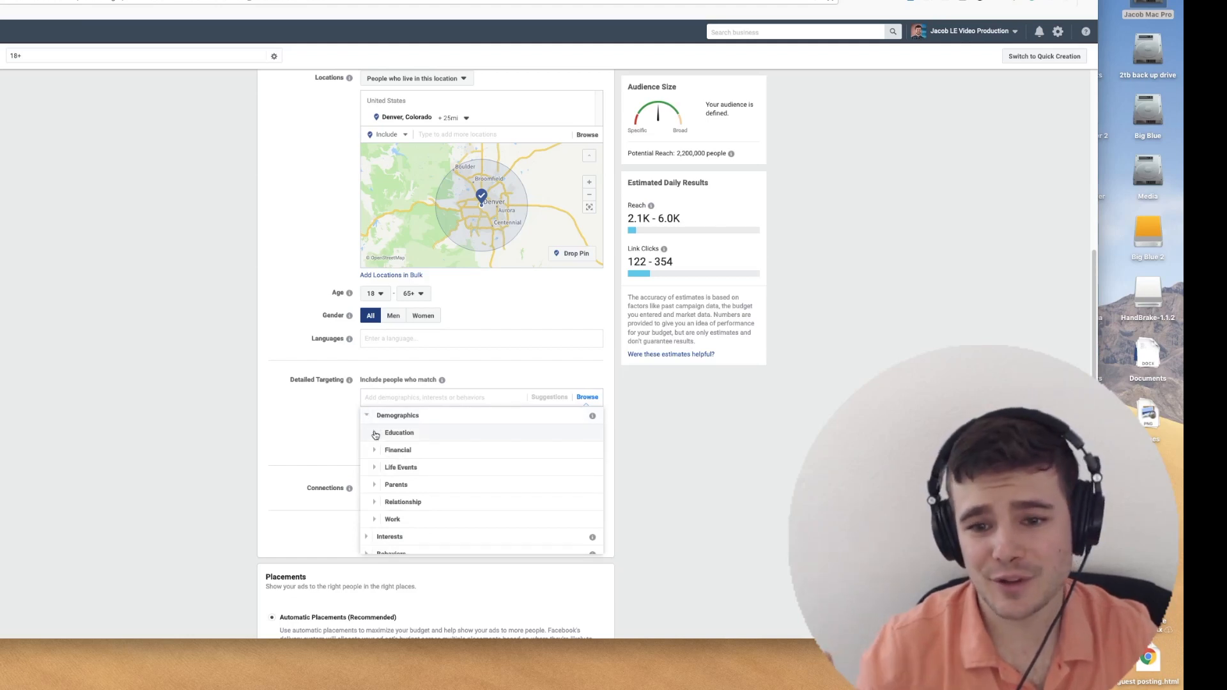
left_click(375, 434)
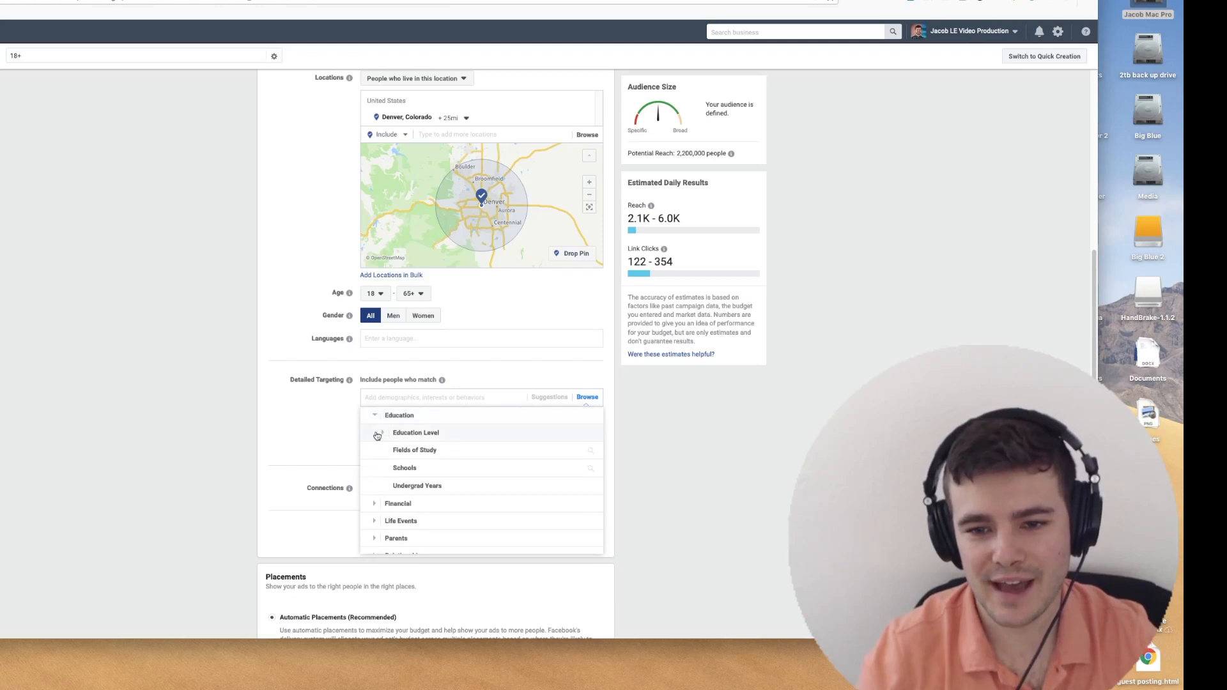
left_click(379, 433)
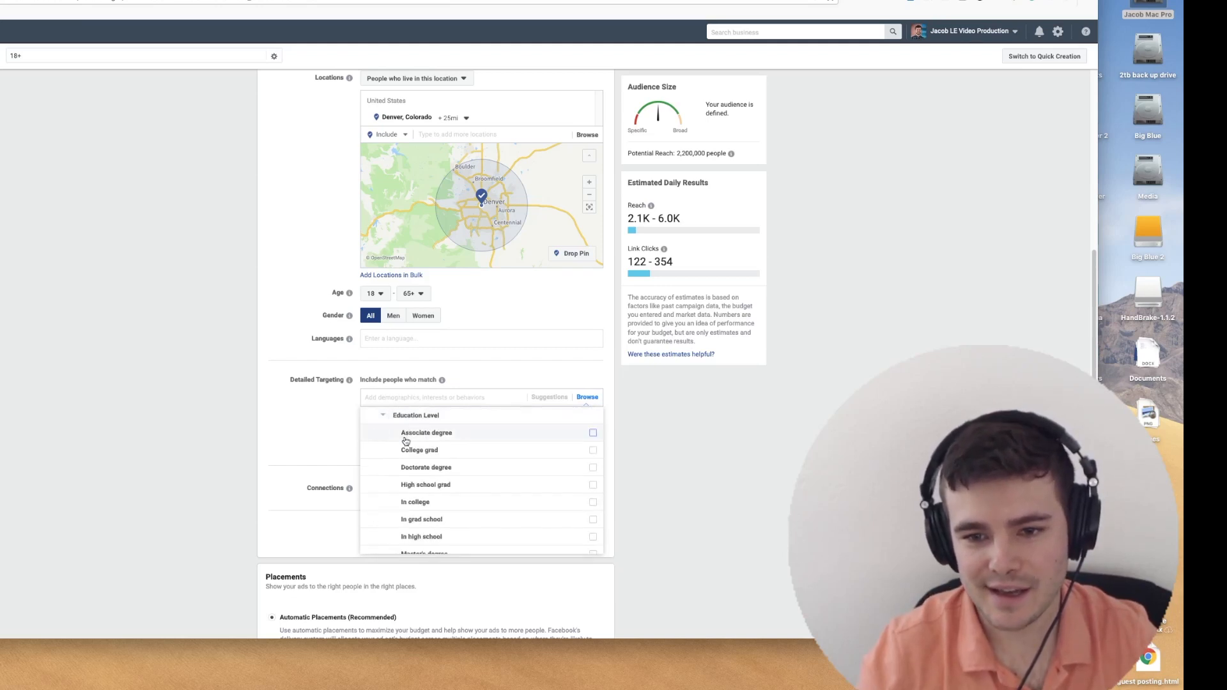
left_click(593, 469)
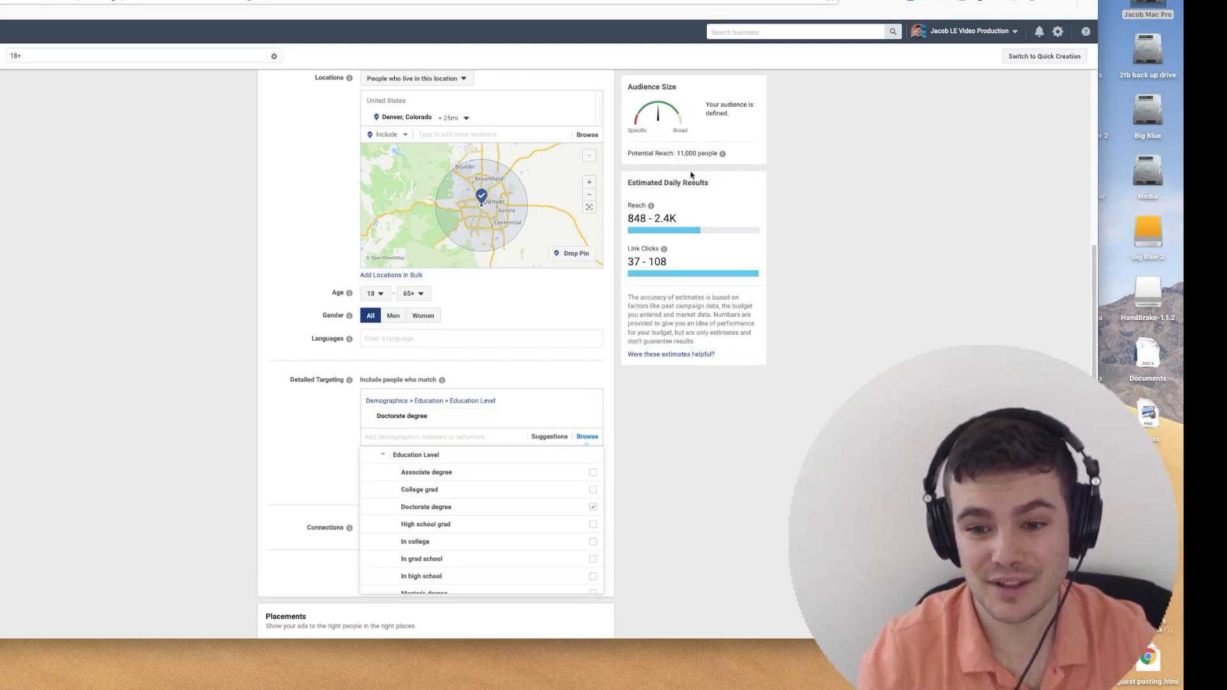
left_click(592, 472)
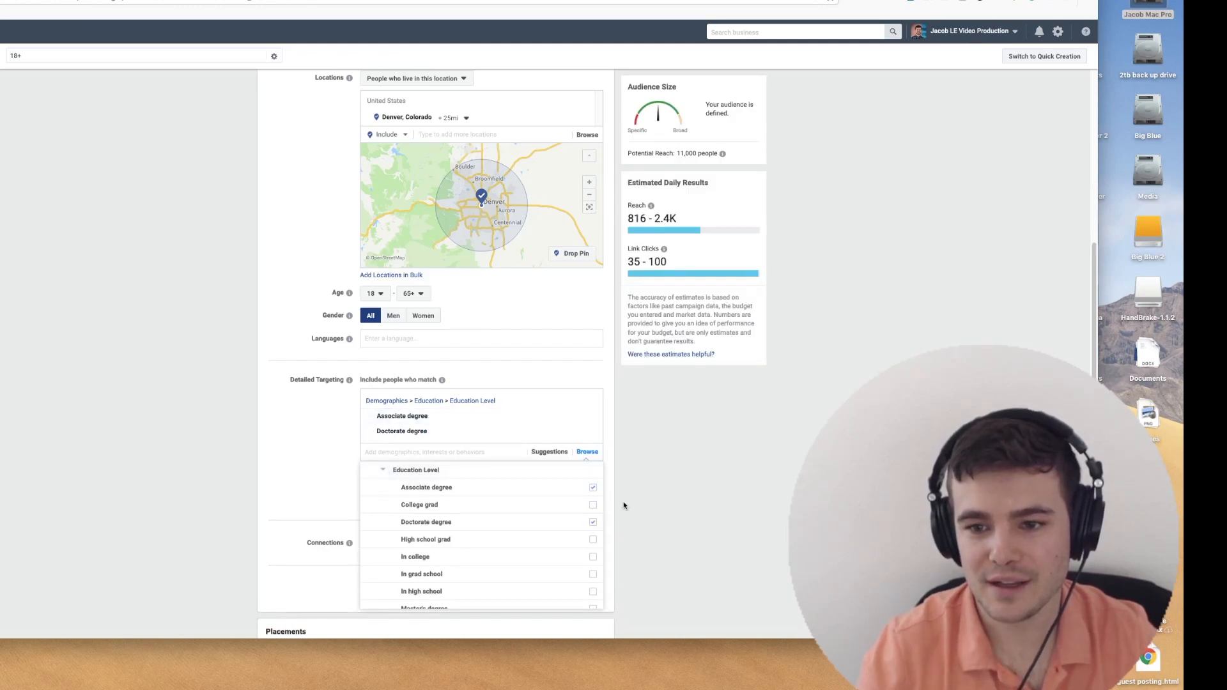
left_click(593, 487)
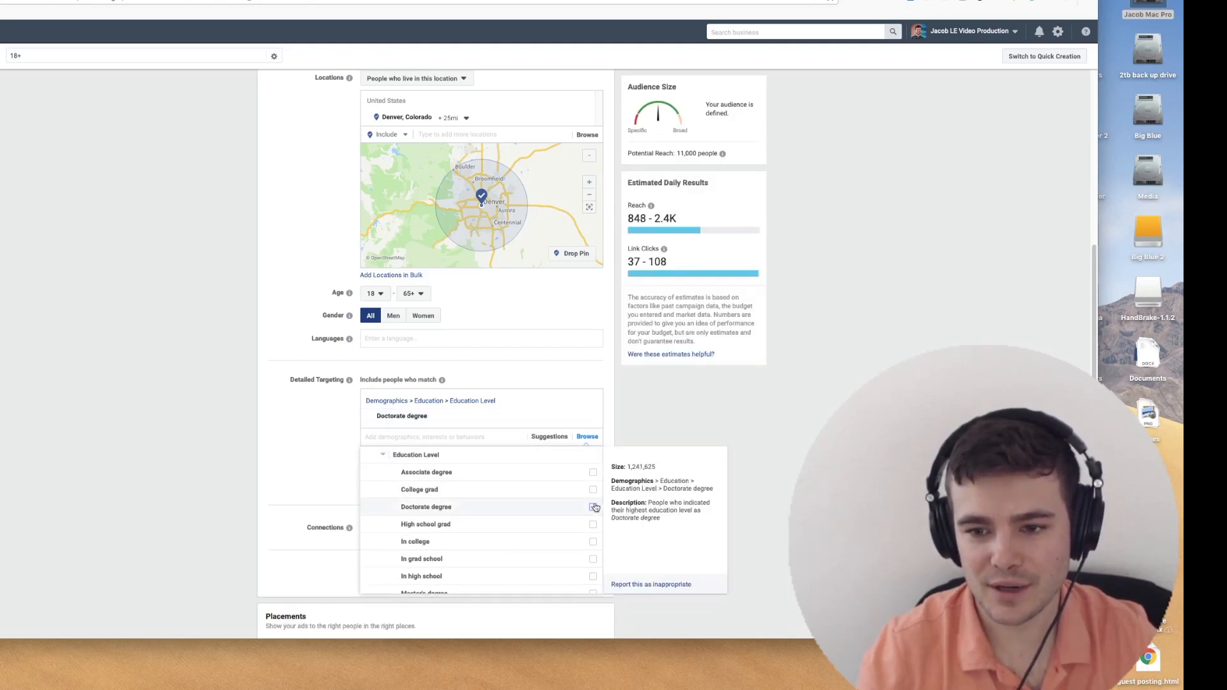
left_click(594, 507)
left_click(254, 340)
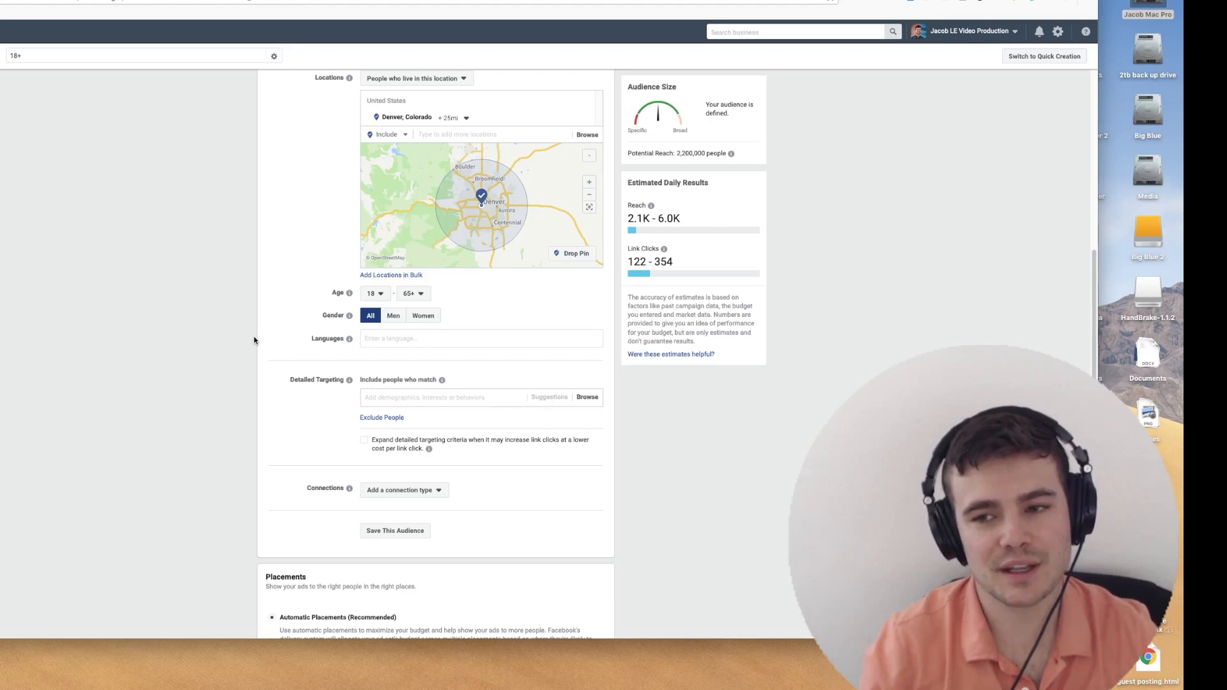
Examine the household income options under Financial and the Life Events options in the detailed targeting demographics.
left_click(383, 397)
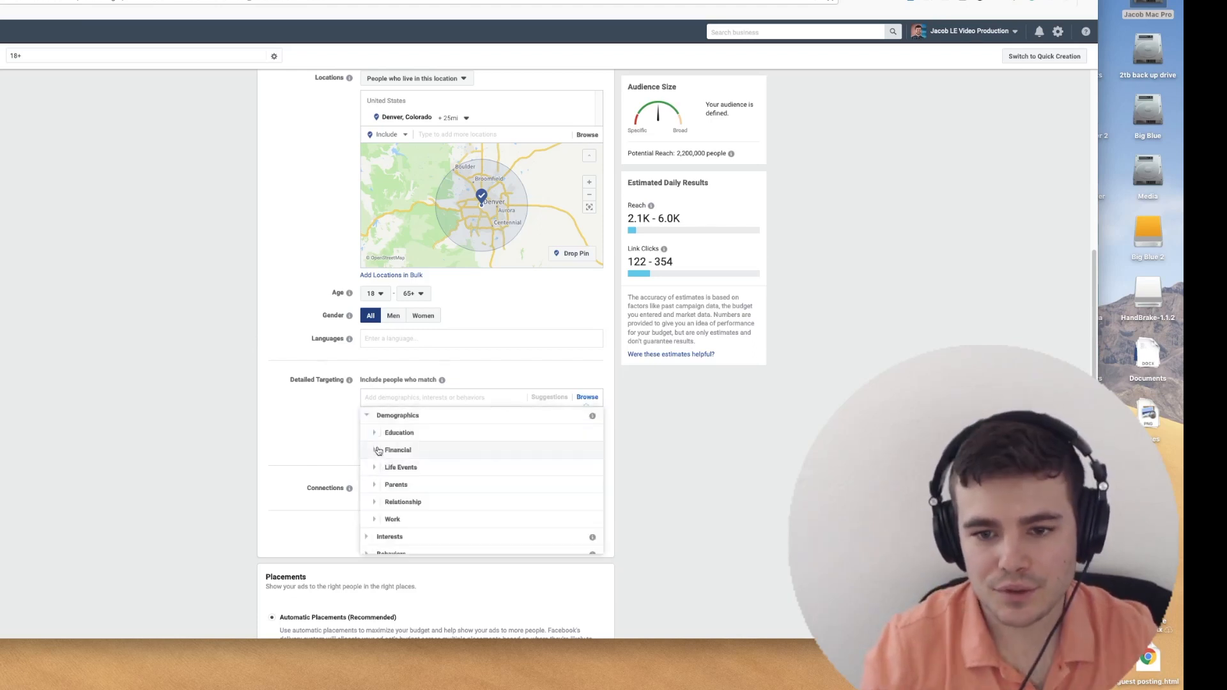
left_click(378, 451)
left_click(382, 447)
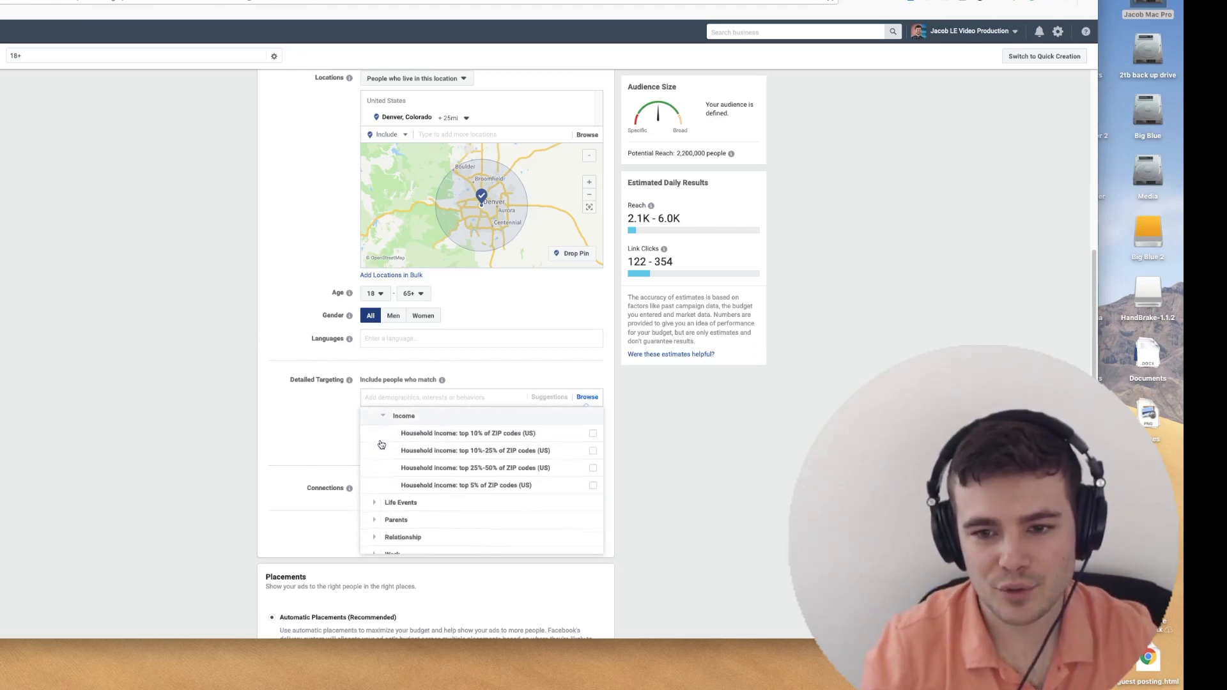
mouse_move(474, 435)
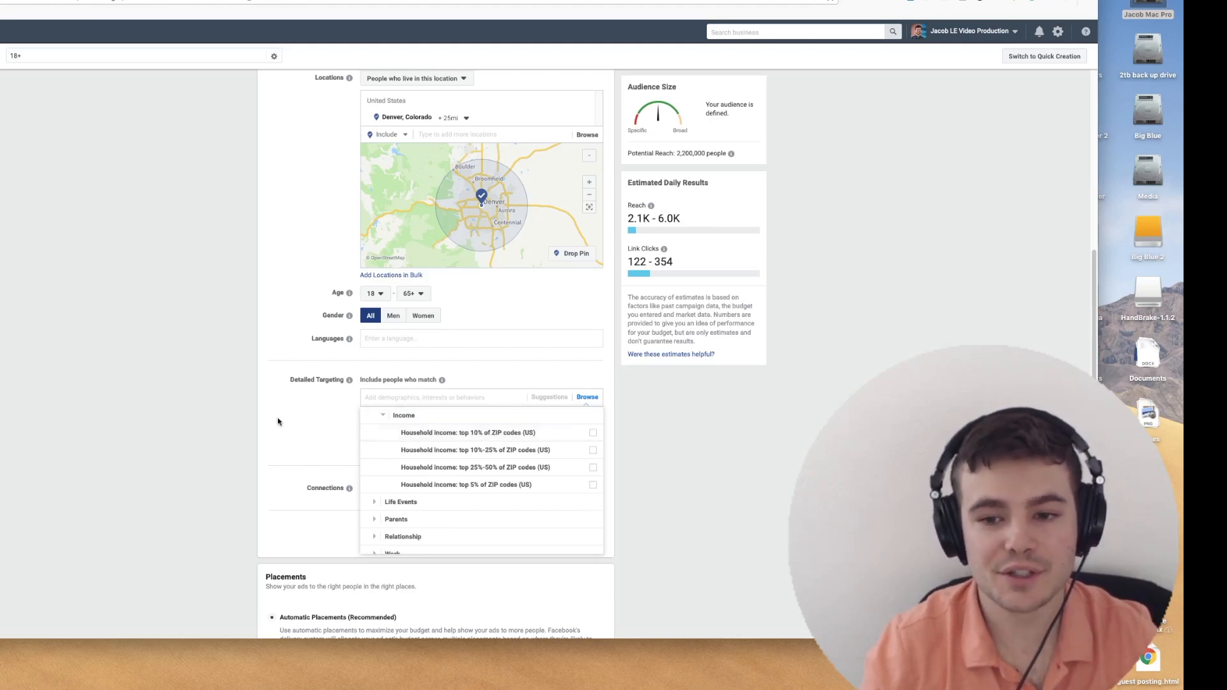
left_click(375, 504)
mouse_move(398, 455)
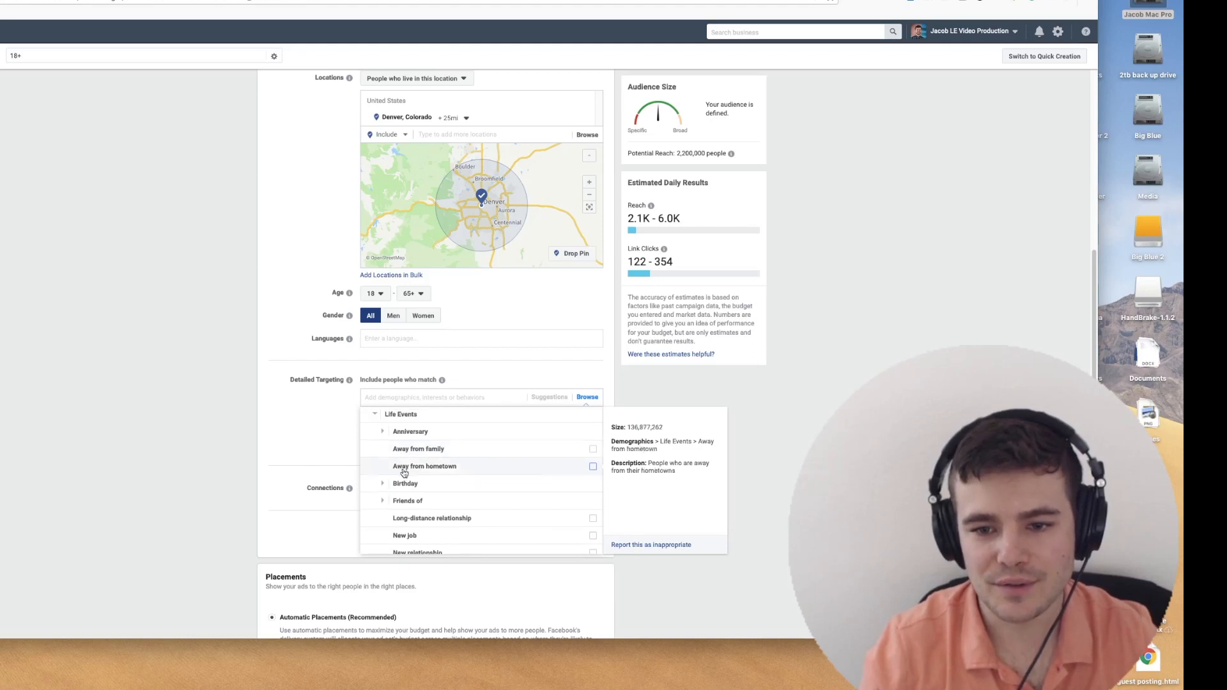
scroll(390, 473, "down", 1)
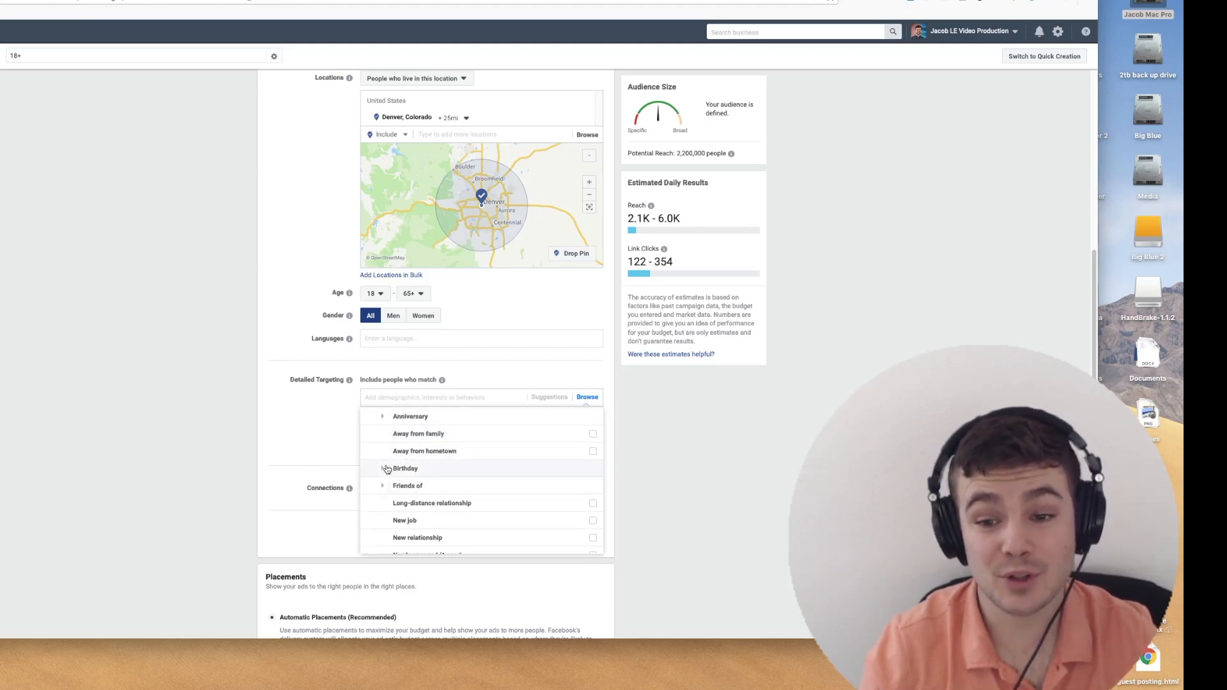
scroll(418, 492, "down", 1)
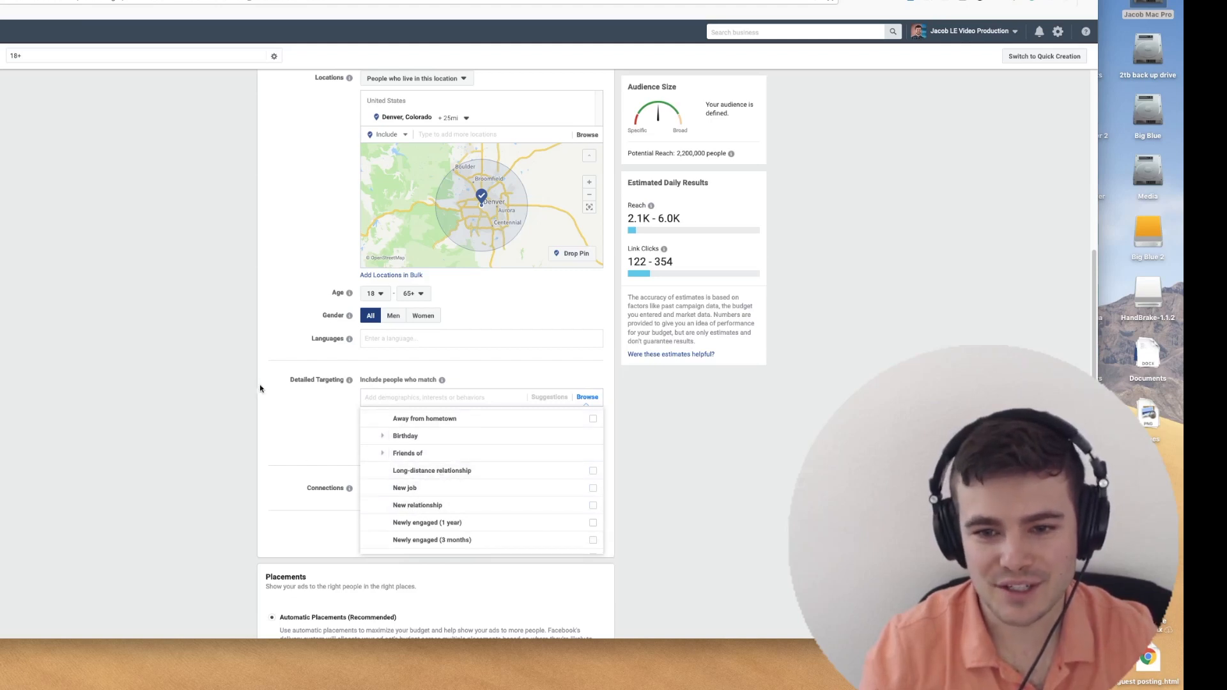
Try targeting the Politics (US) behavior "Likely engagement with US political content (liberal)" to compare the potential reach, and remove it again.
scroll(507, 466, "down", 2)
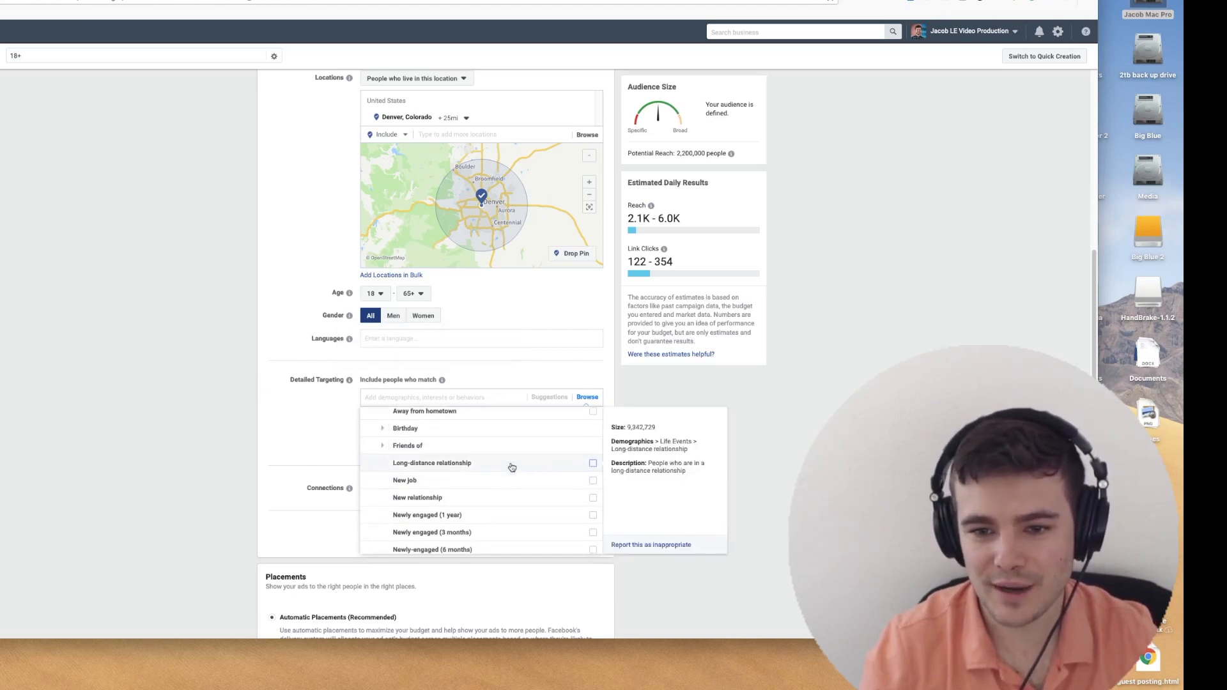
left_click(407, 408)
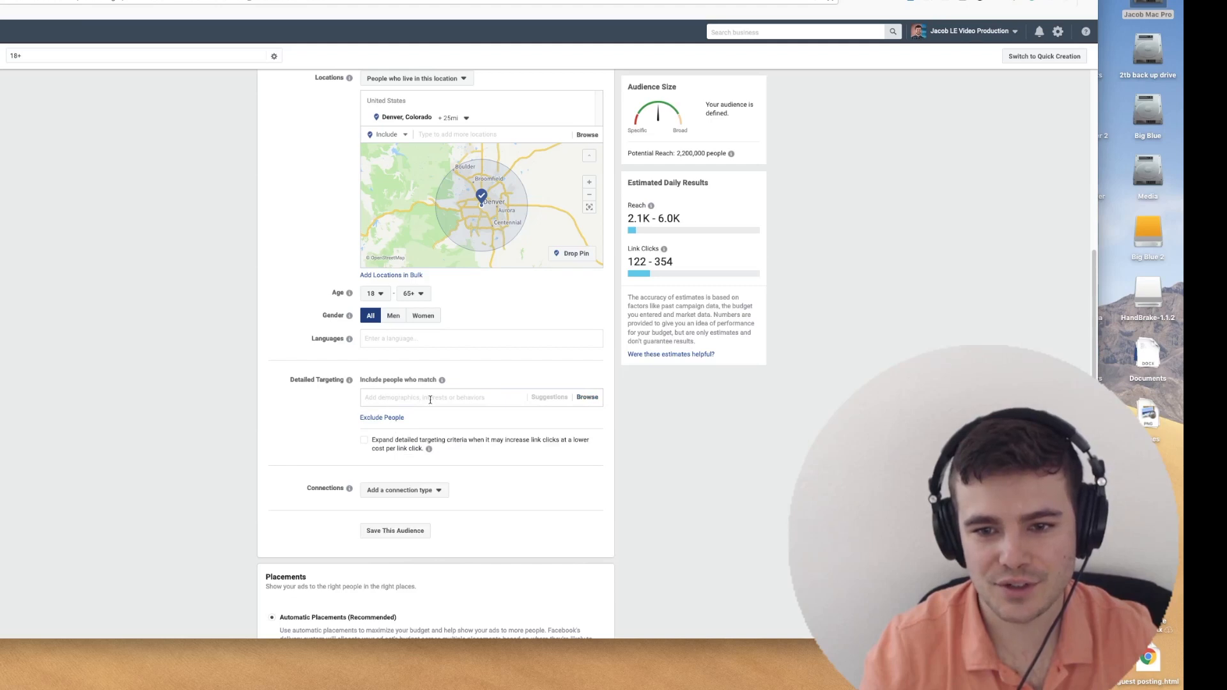
left_click(585, 397)
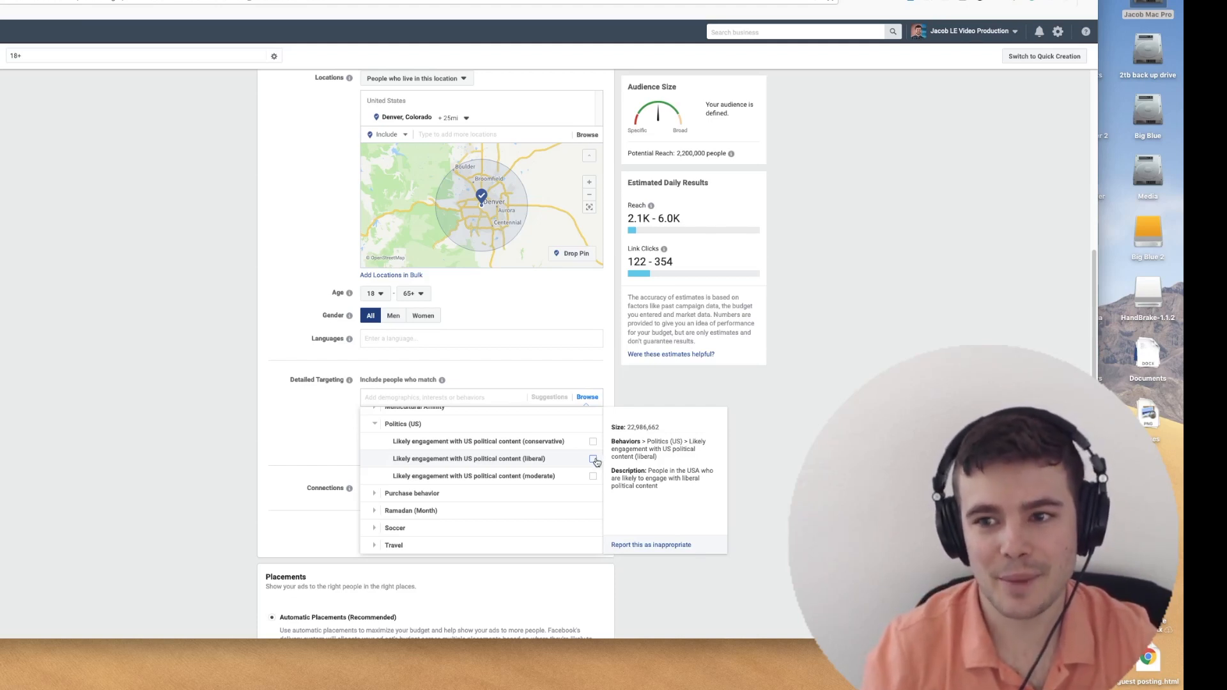
left_click(594, 460)
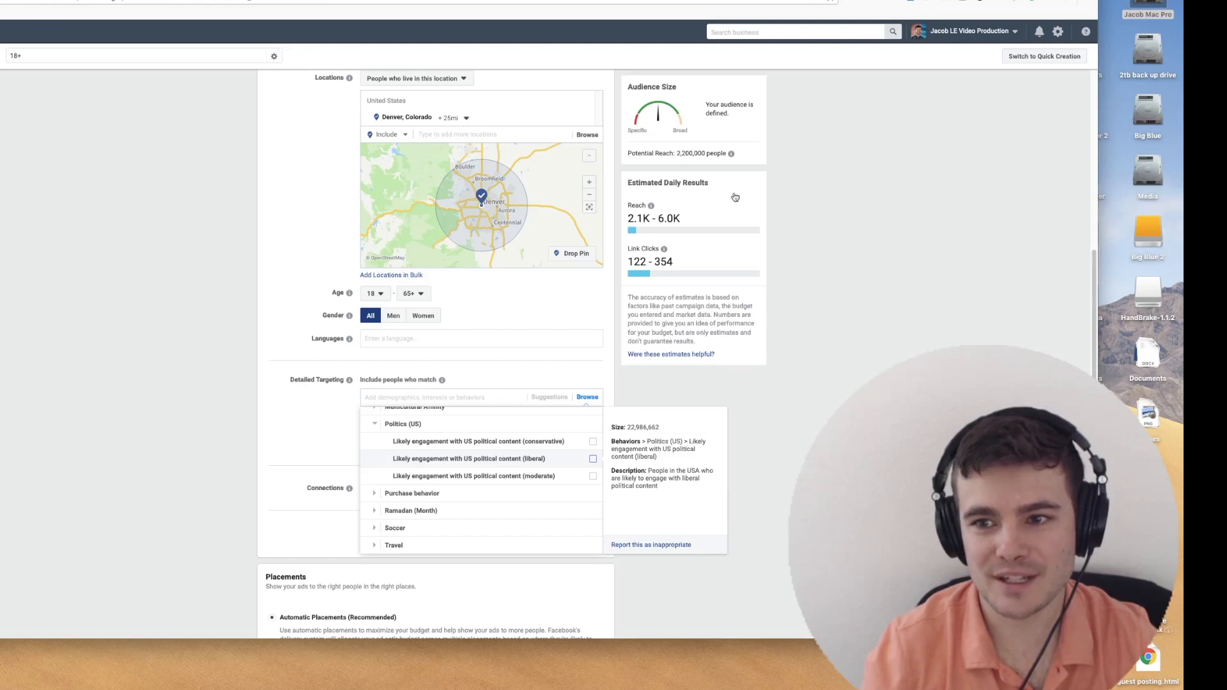
left_click(687, 154)
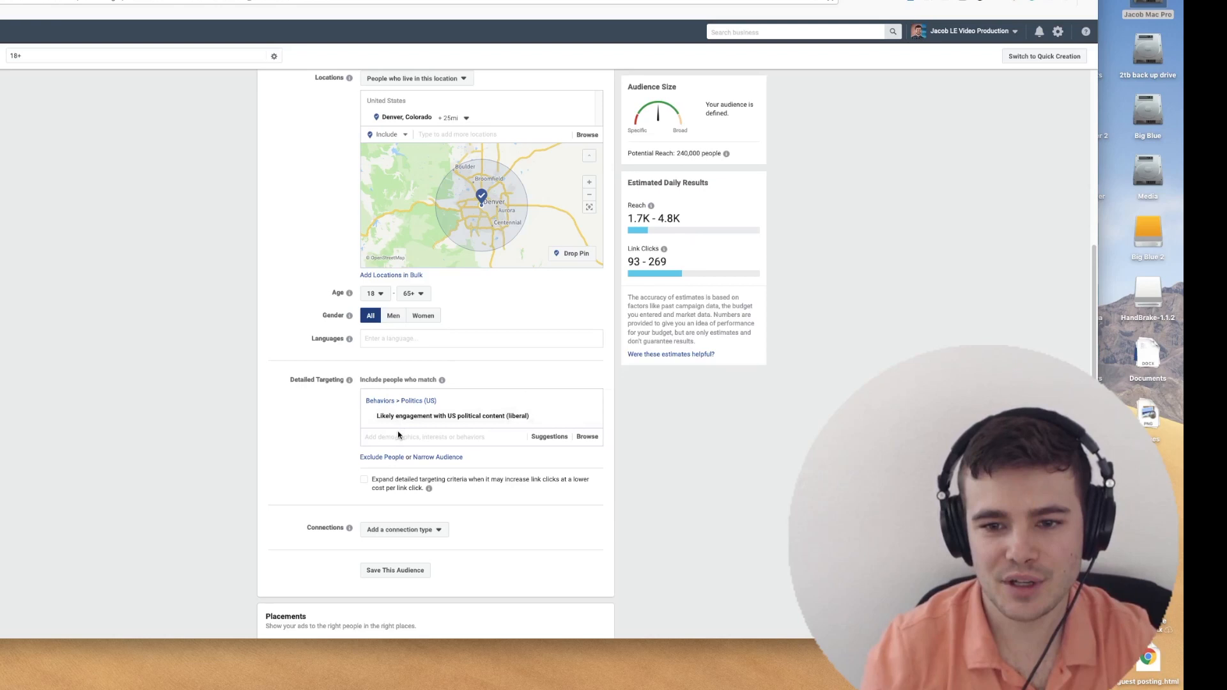
left_click(586, 437)
left_click(369, 491)
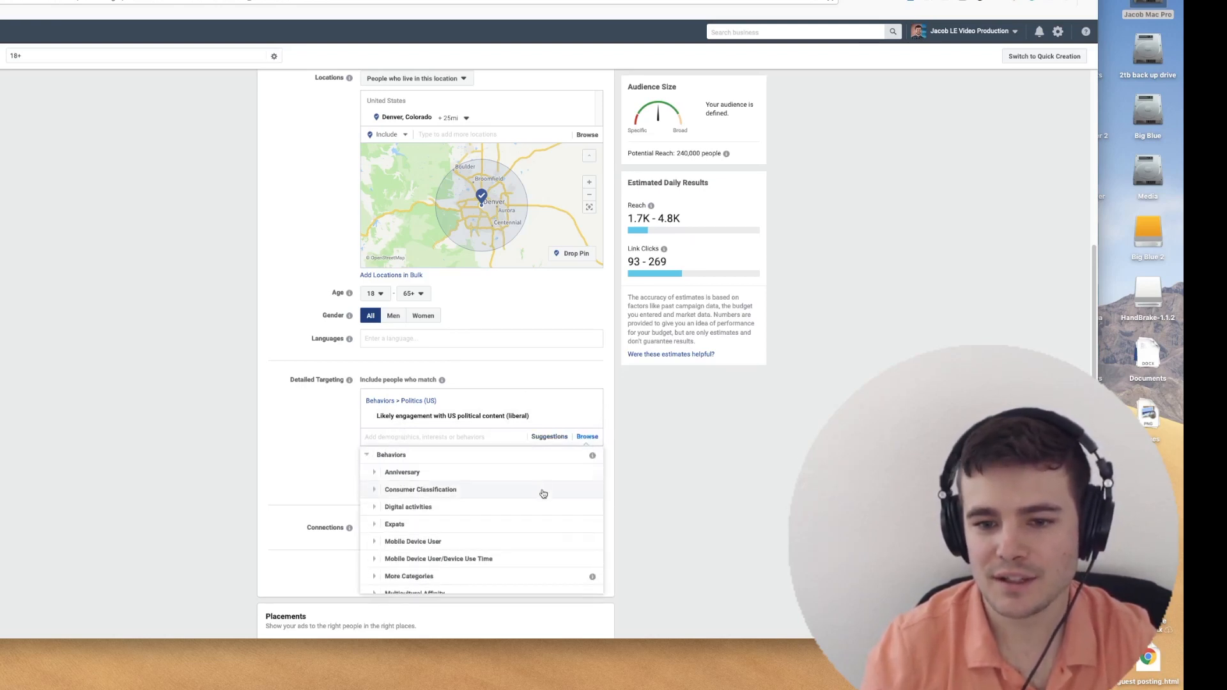
scroll(465, 516, "down", 4)
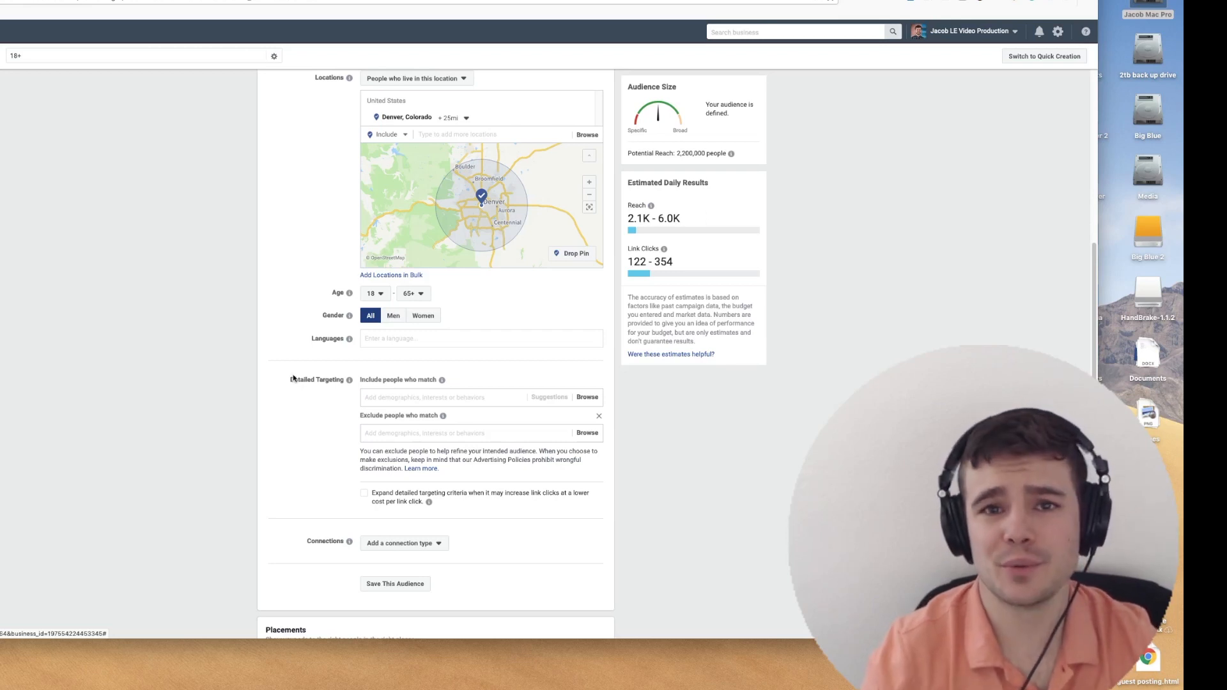
Try including the Tony Robbins interest in the detailed targeting to check its audience size, and remove it again.
left_click(437, 397)
type("tony robb")
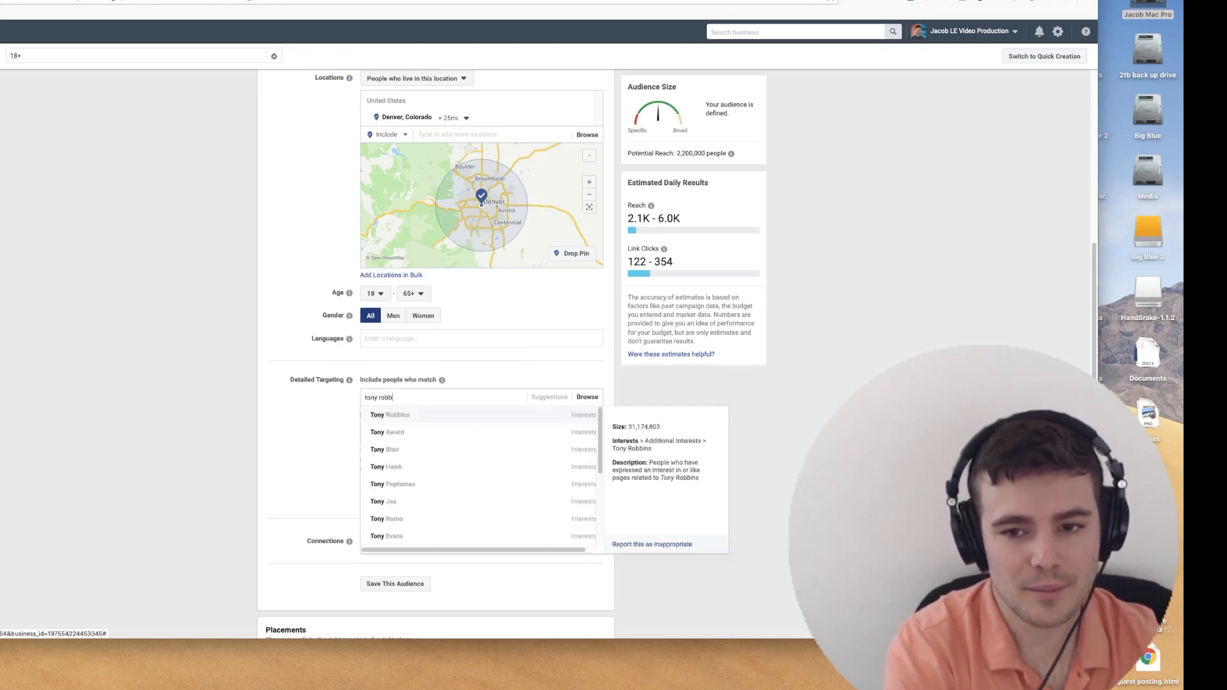
type("ins")
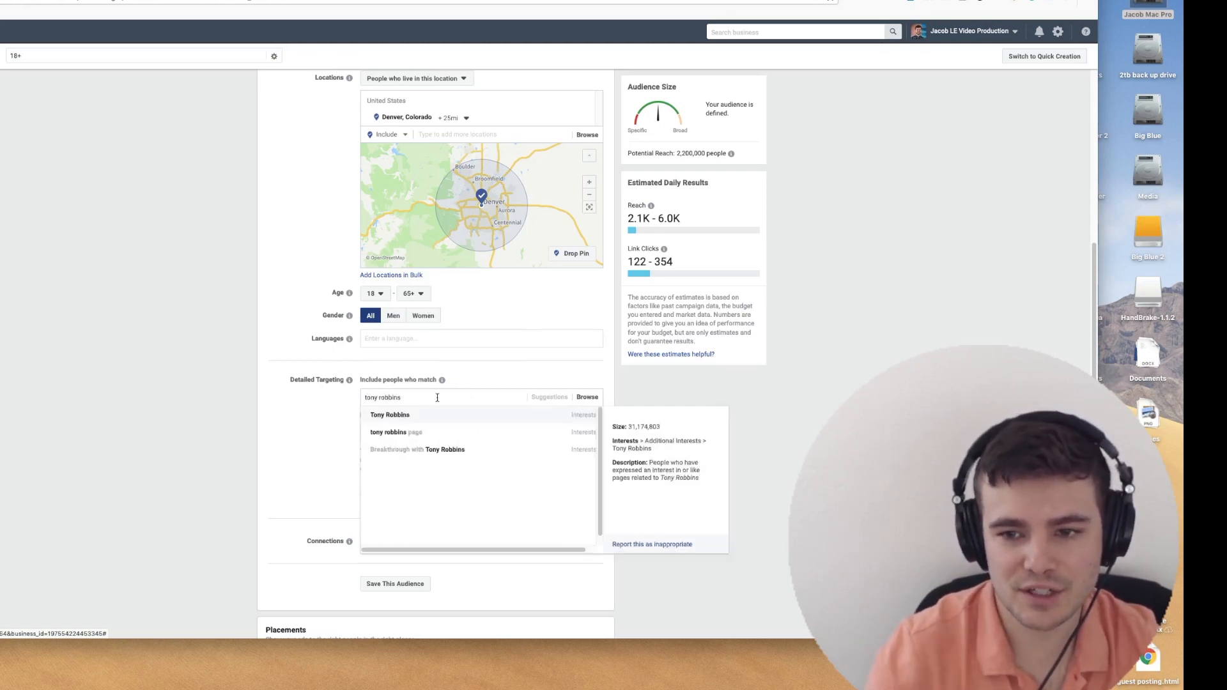
left_click(399, 421)
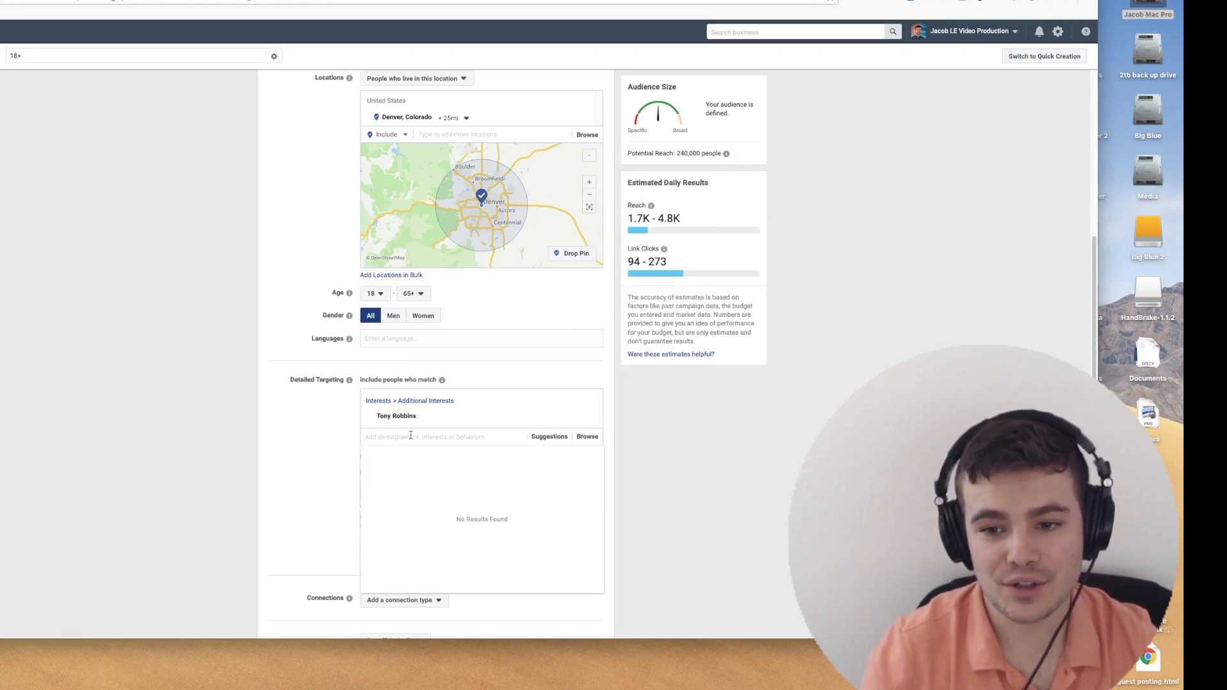
left_click(195, 383)
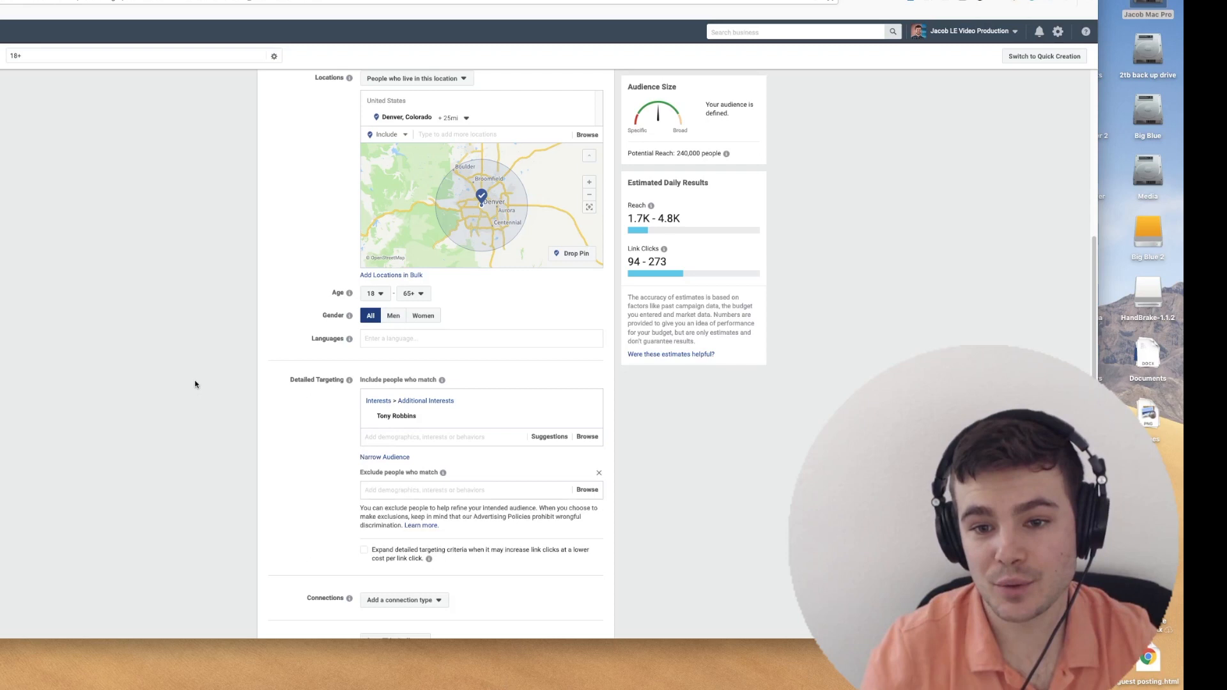
mouse_move(406, 413)
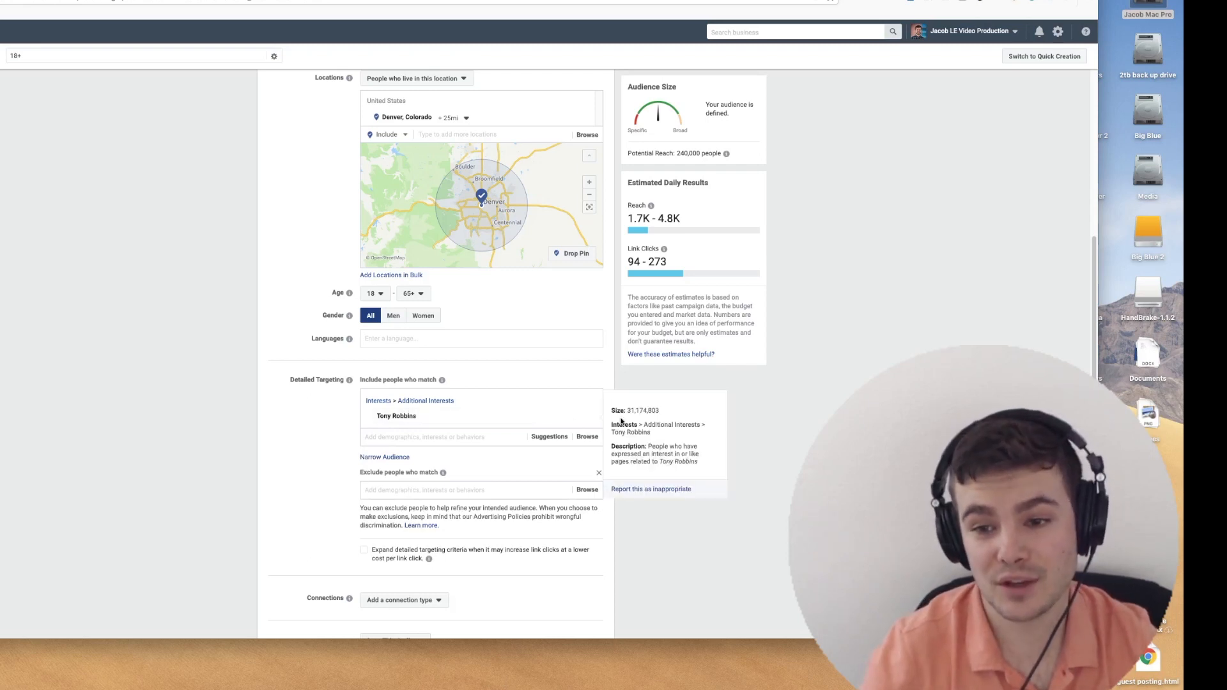
left_click(588, 417)
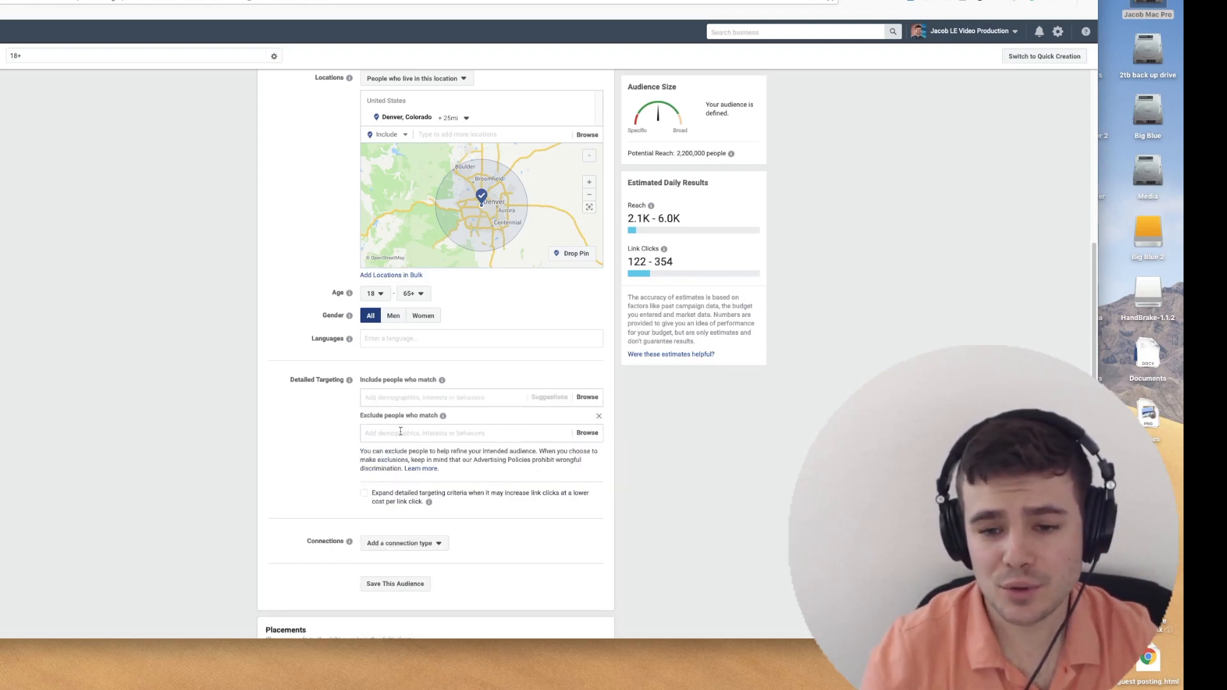
Examine the connection types available for narrowing the audience, such as people who like the Facebook Page.
left_click(396, 547)
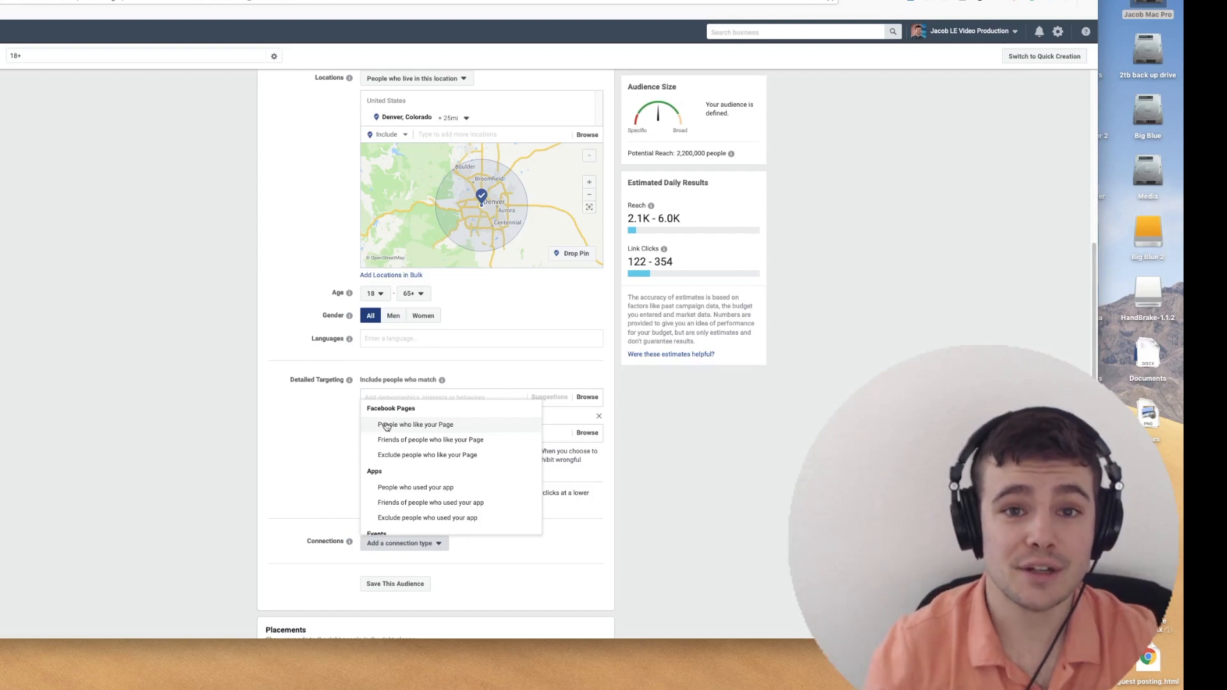
left_click(301, 422)
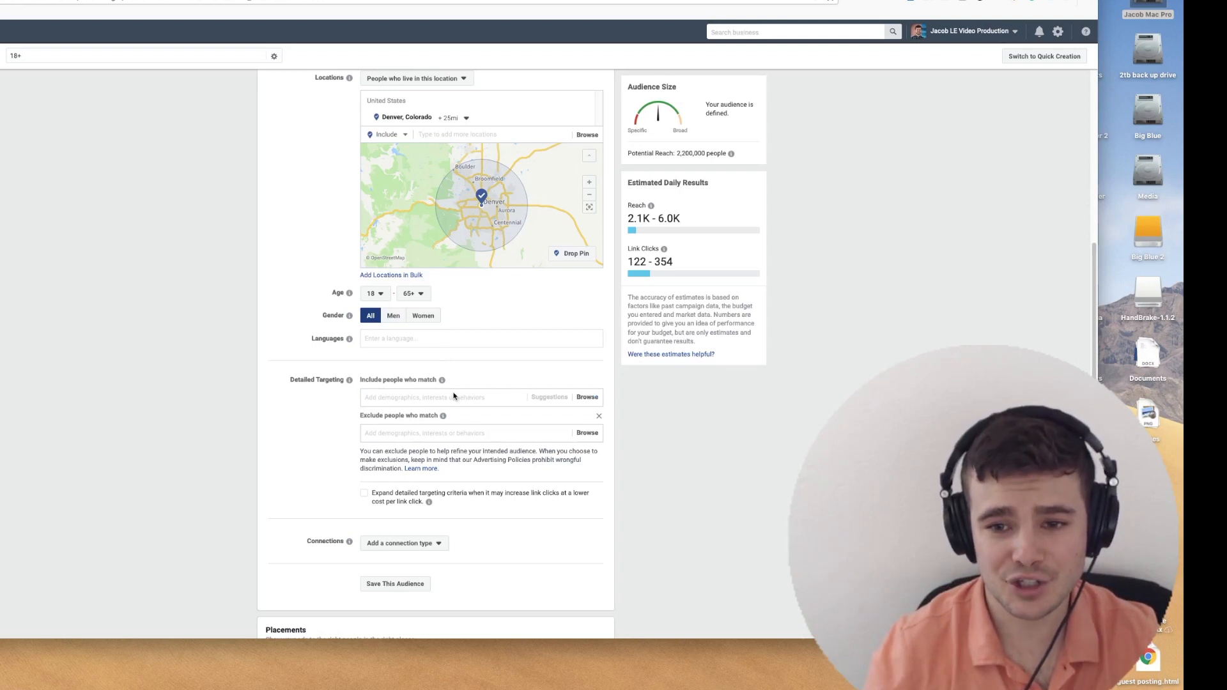
left_click(403, 545)
left_click(190, 448)
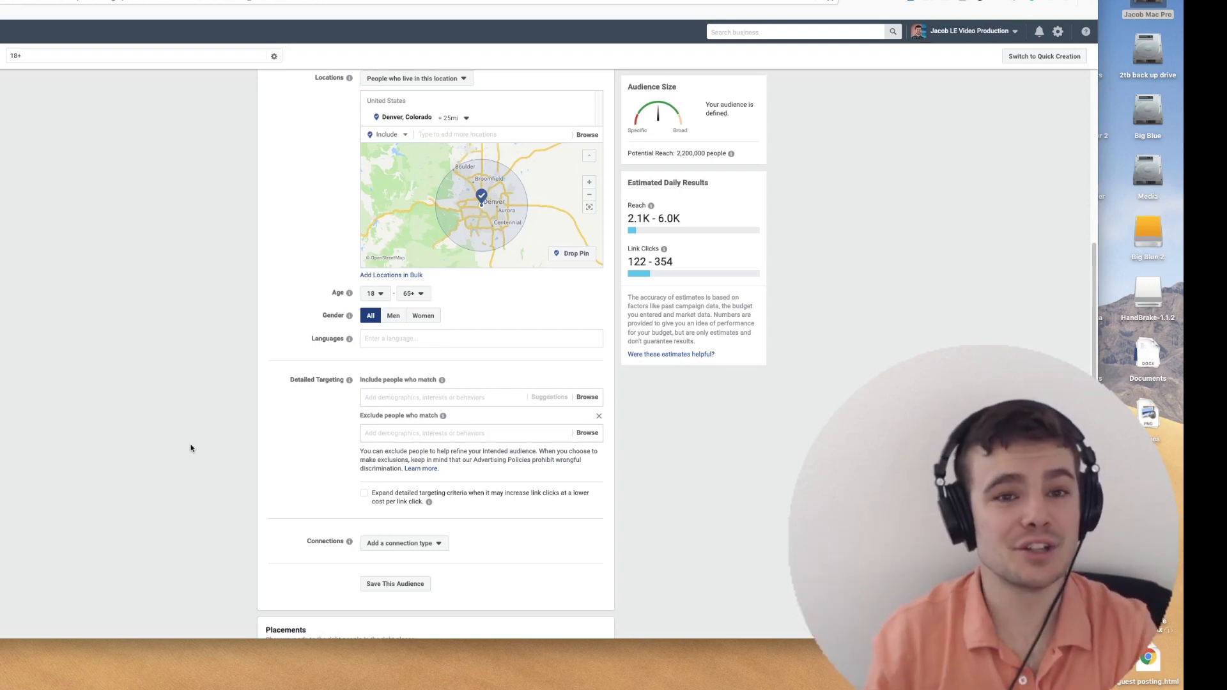
Start a custom audience from website traffic covering all website visitors in the past 180 days.
scroll(703, 136, "up", 3)
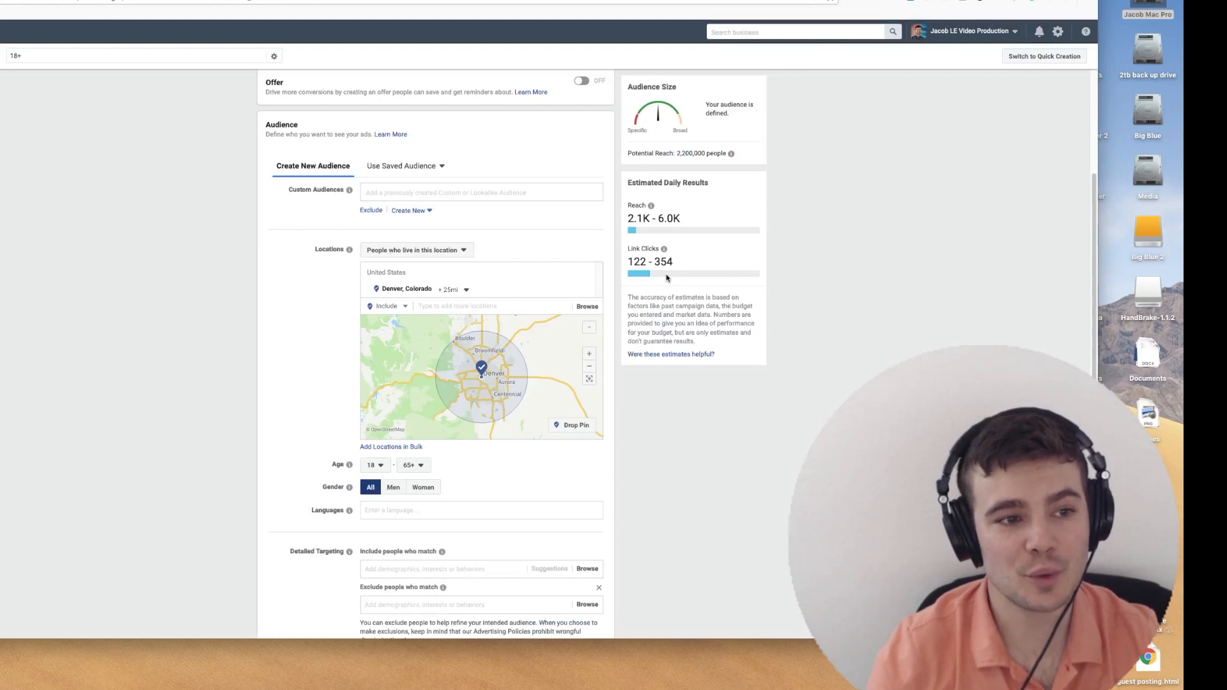
scroll(187, 307, "down", 1)
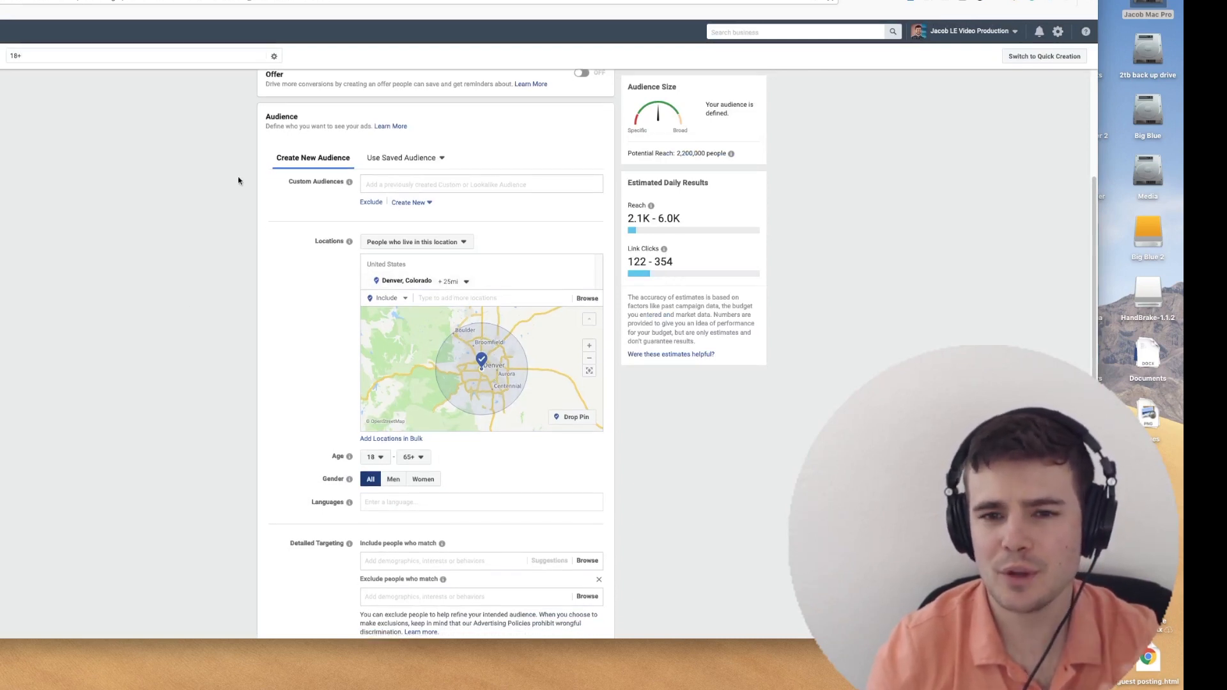
left_click(402, 203)
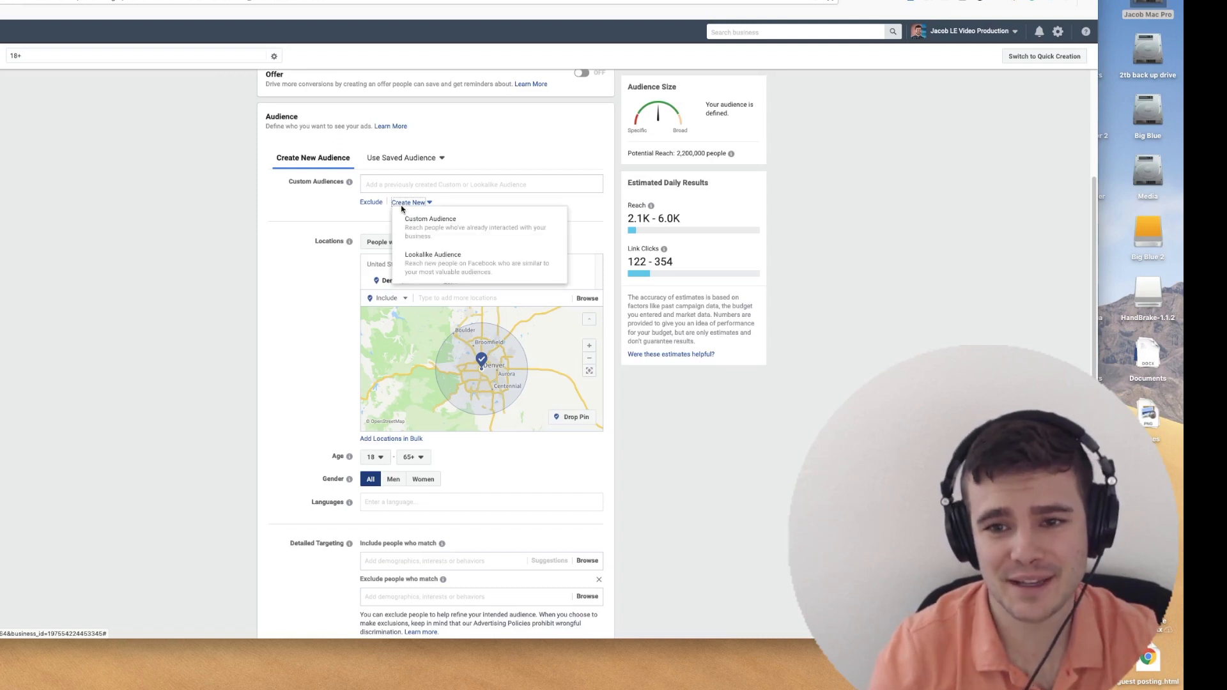
left_click(478, 232)
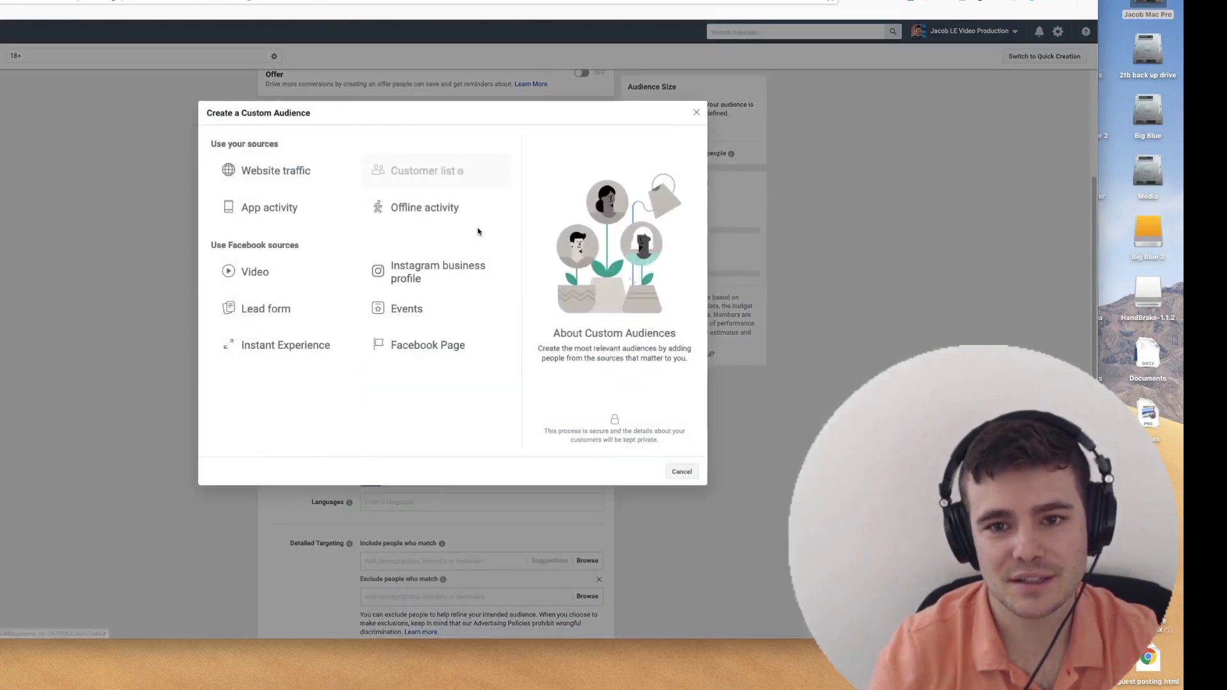
left_click(282, 170)
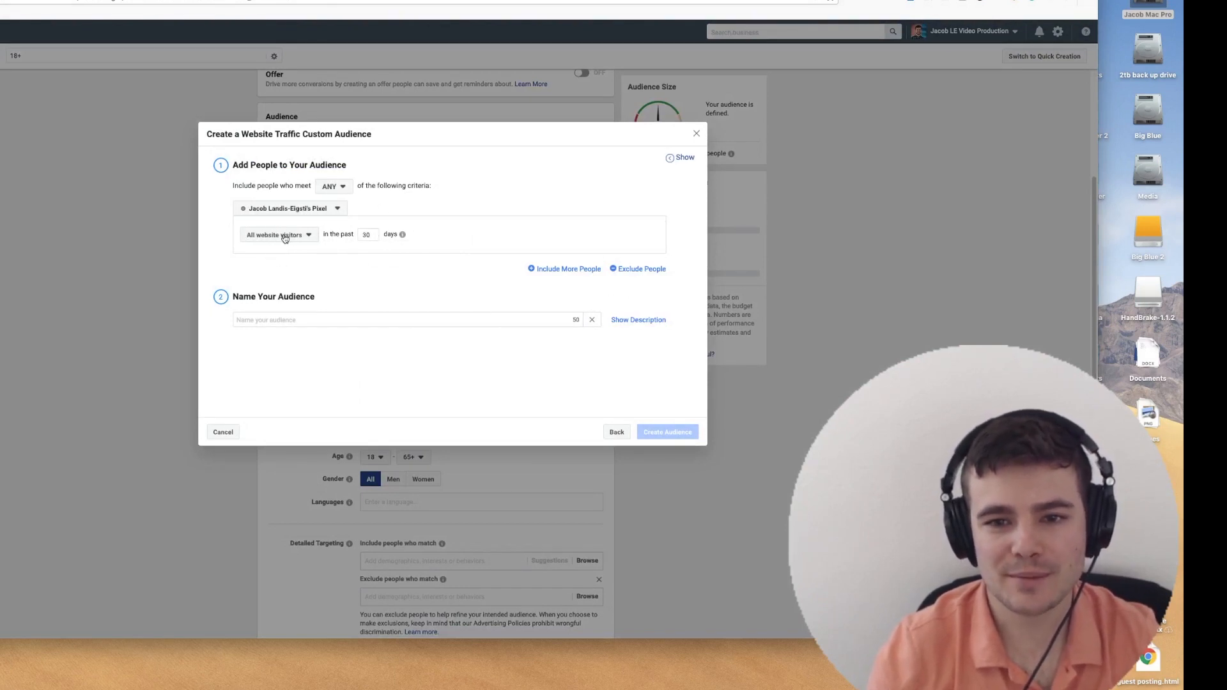
double_click(368, 235)
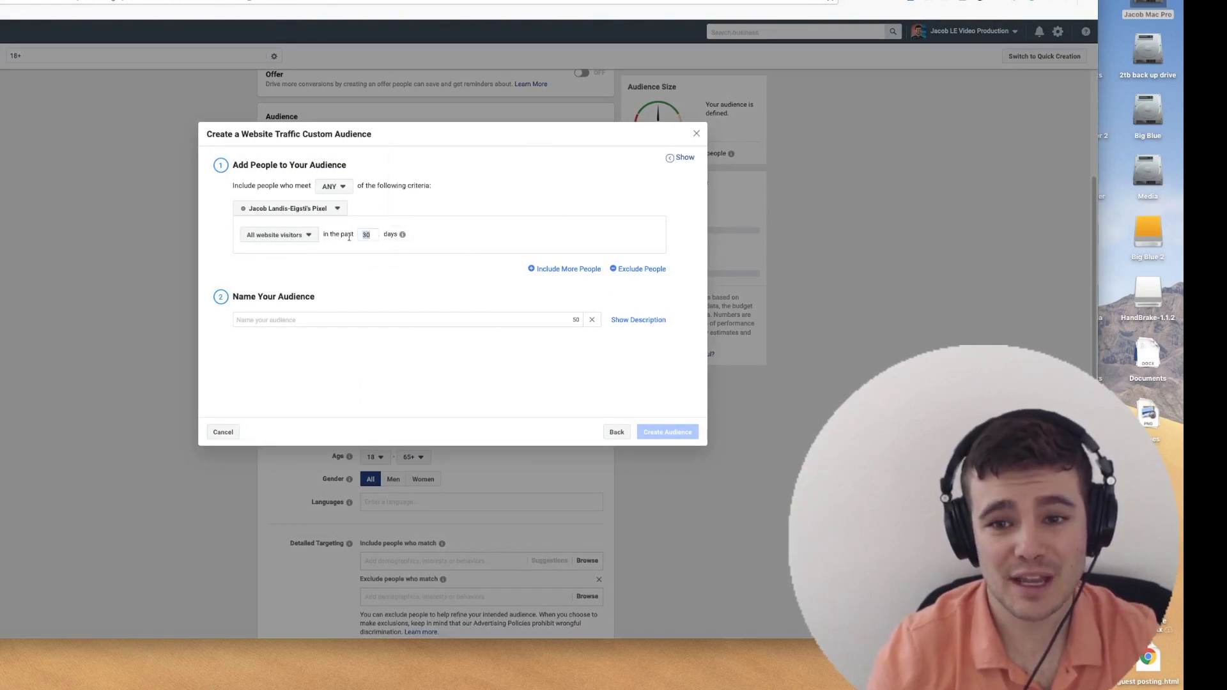
type("180")
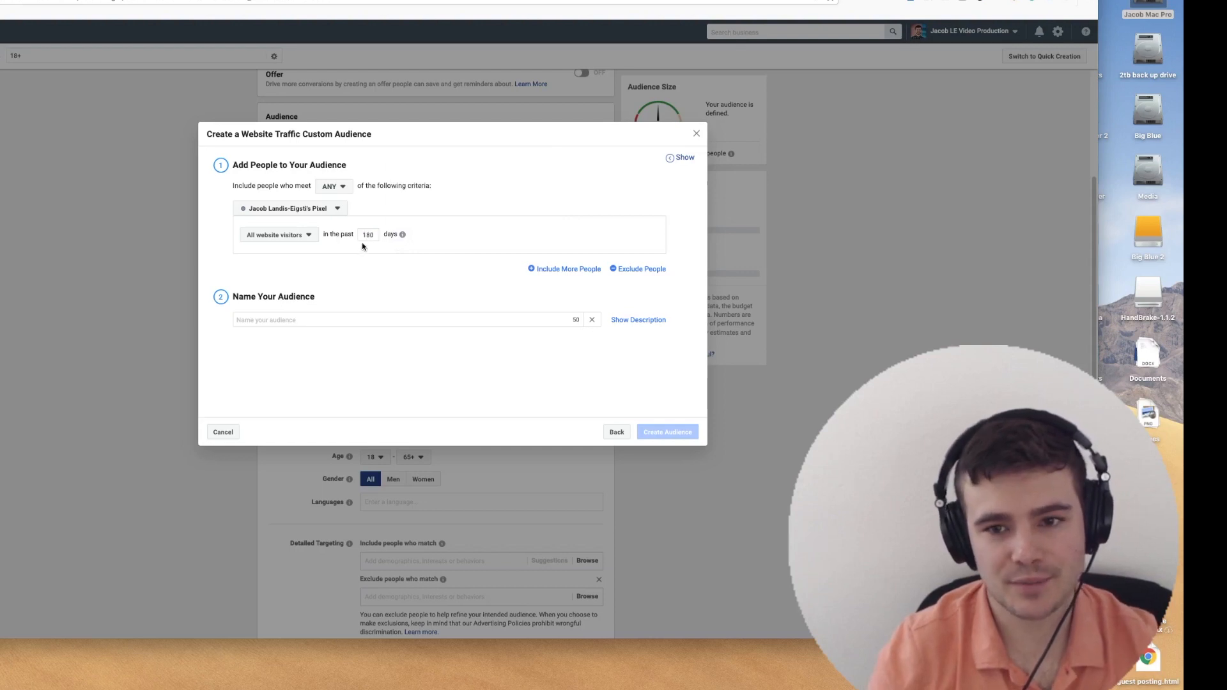
Try Visitors by time spent as the website traffic criterion and examine its percentile options.
left_click(305, 236)
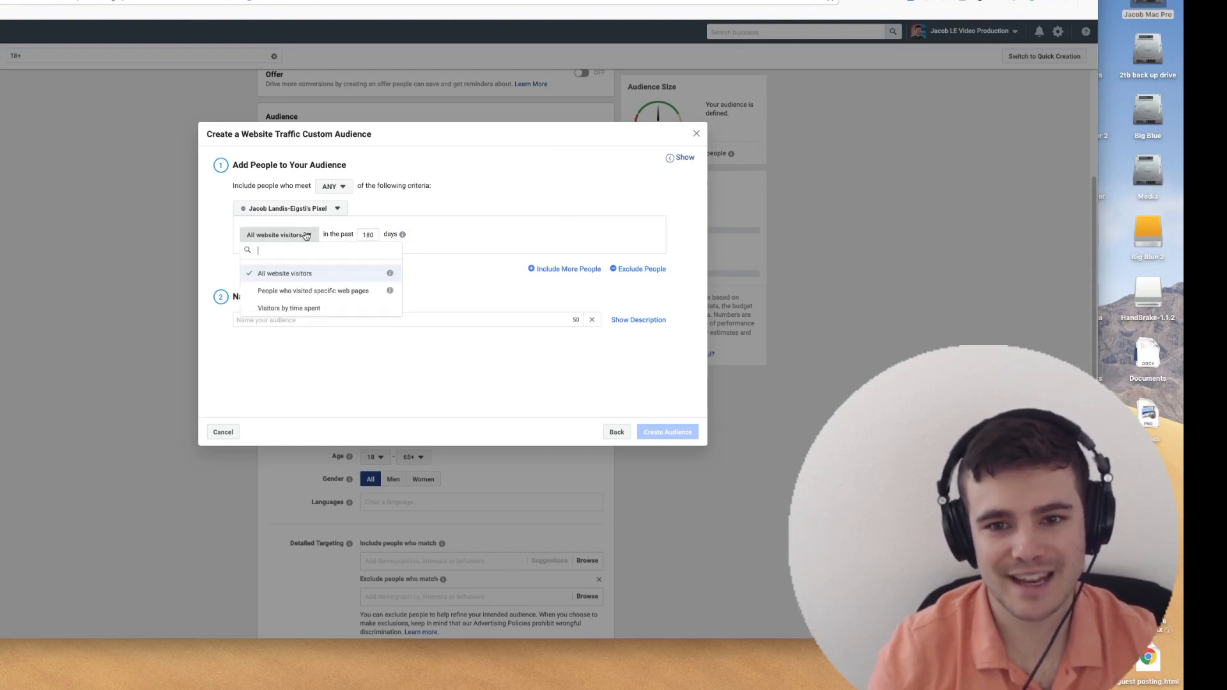
left_click(299, 307)
left_click(349, 235)
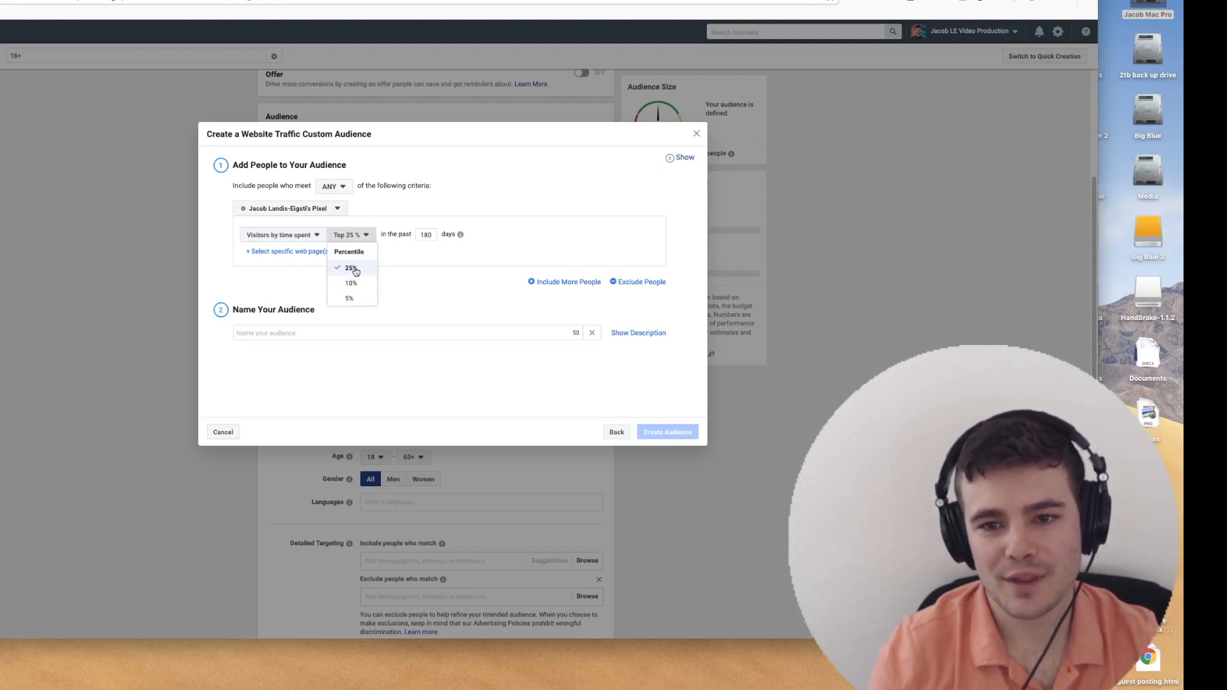
left_click(508, 246)
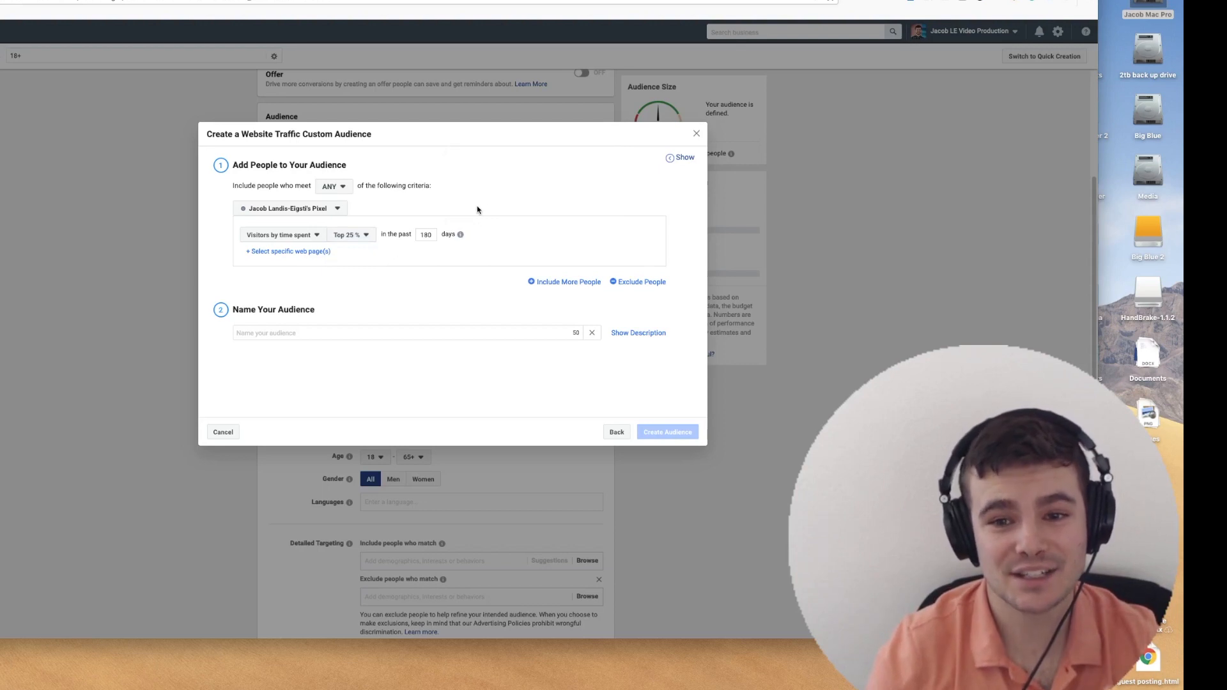
Try People who visited specific web pages as the criterion, and discard the website traffic custom audience.
left_click(294, 239)
left_click(302, 291)
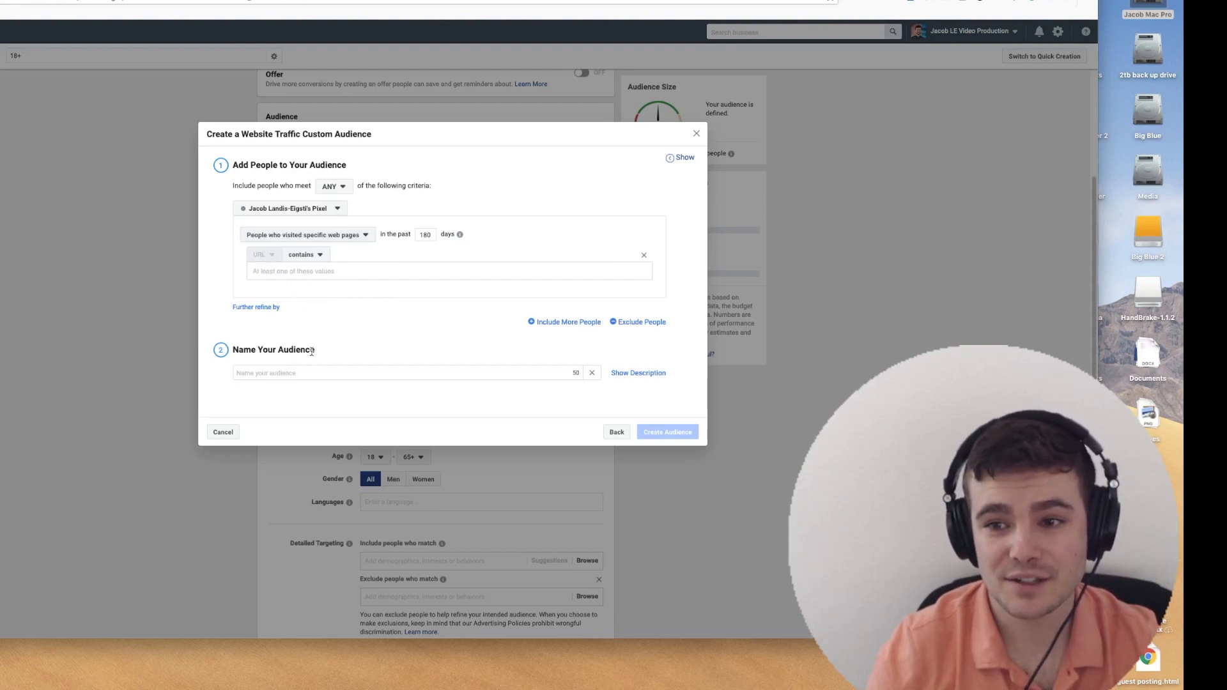
left_click(696, 134)
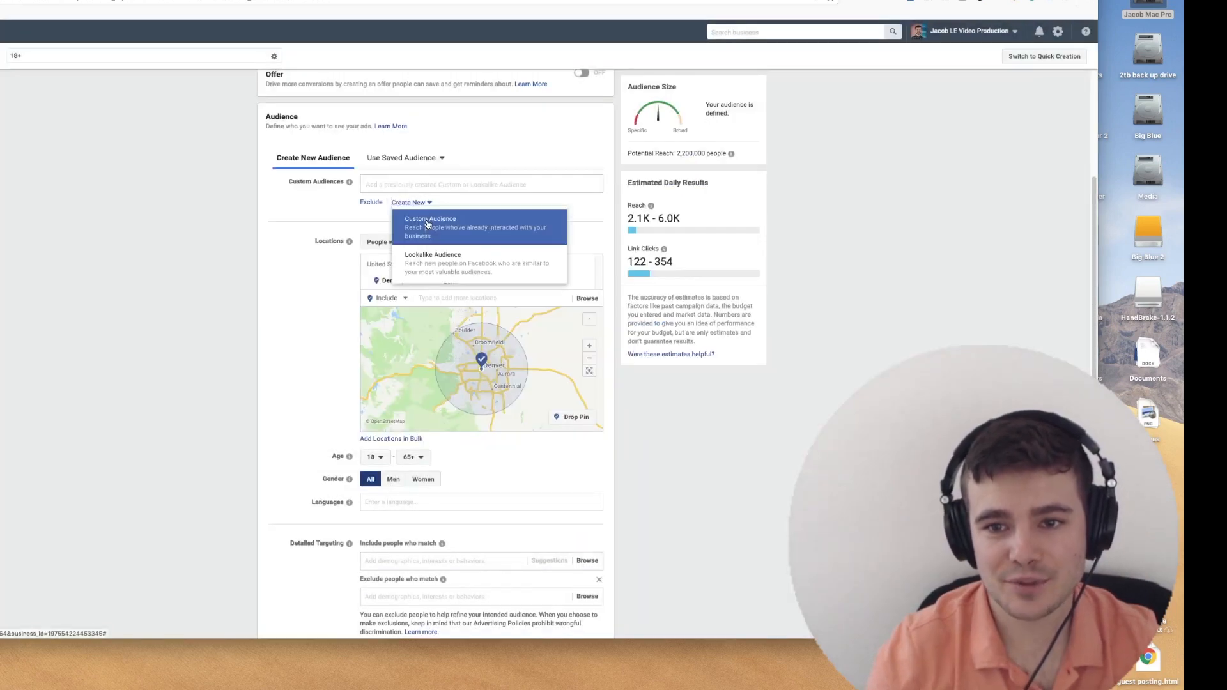
Examine the event criteria and date range for a custom audience from offline activity, and discard that audience.
left_click(427, 225)
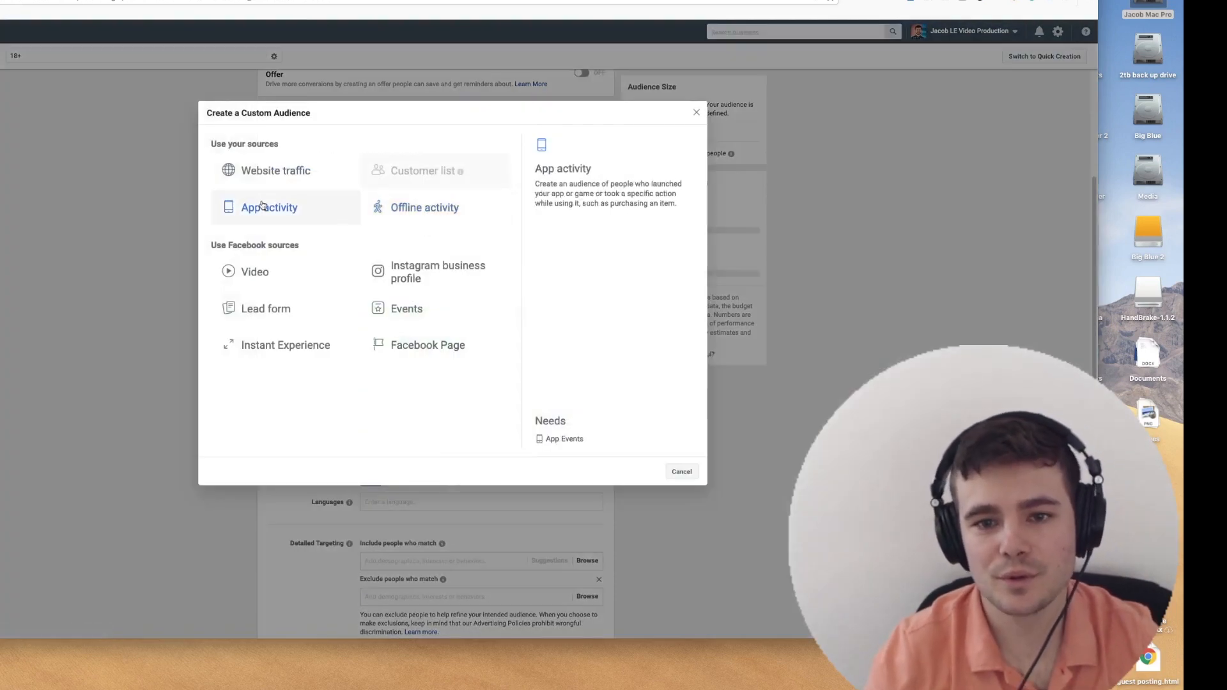
left_click(413, 204)
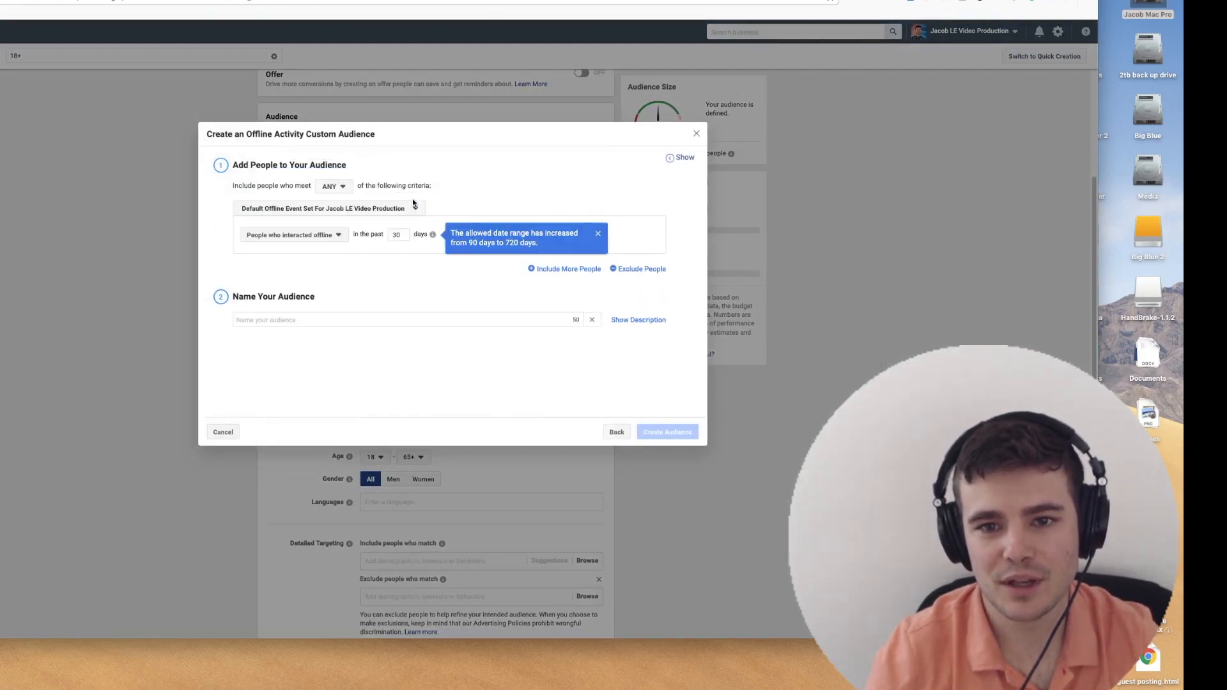
left_click(306, 234)
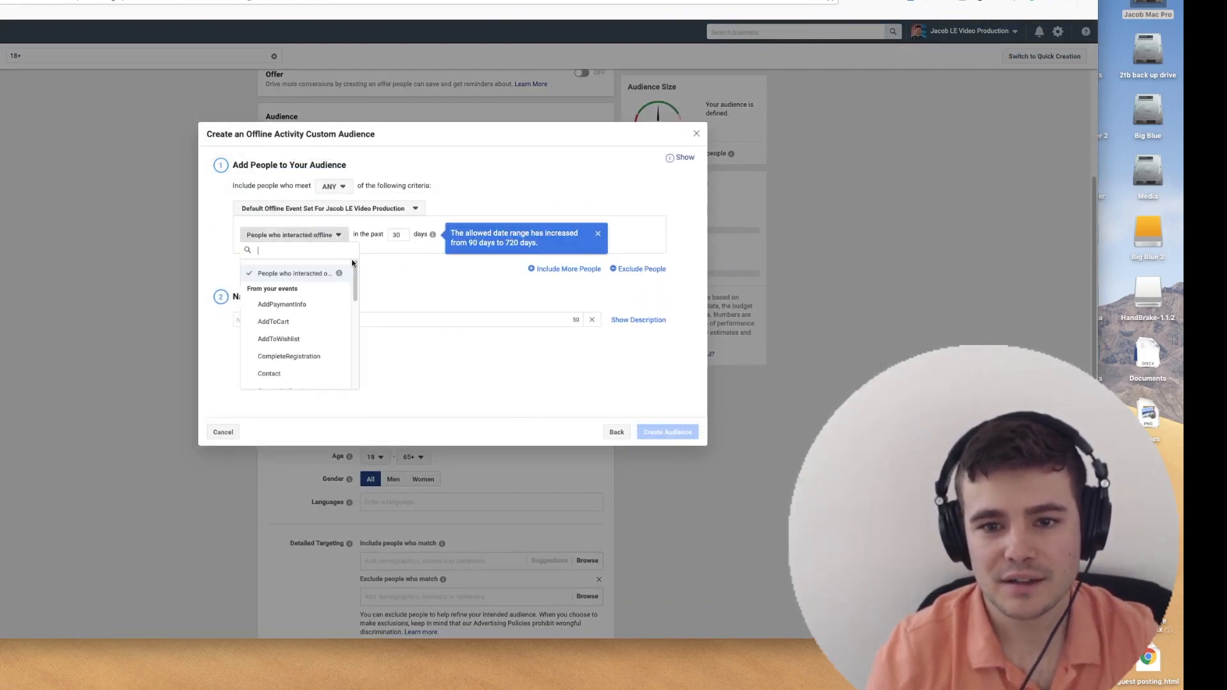
scroll(304, 286, "down", 2)
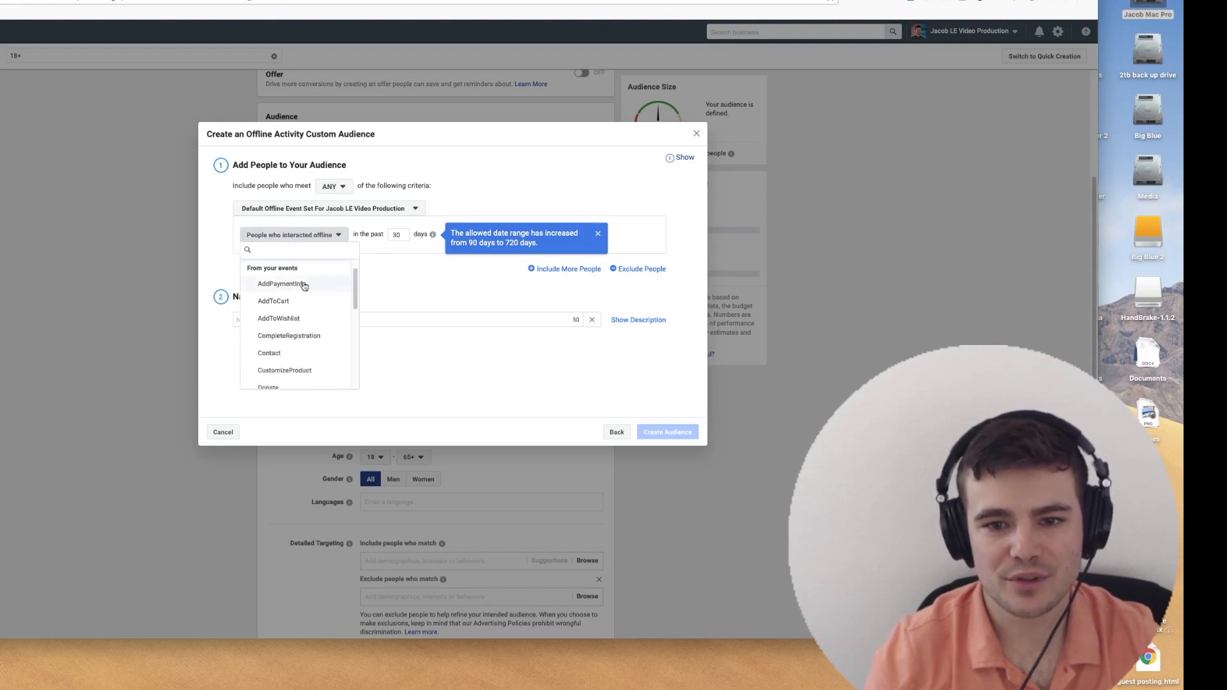
left_click_drag(355, 292, 353, 356)
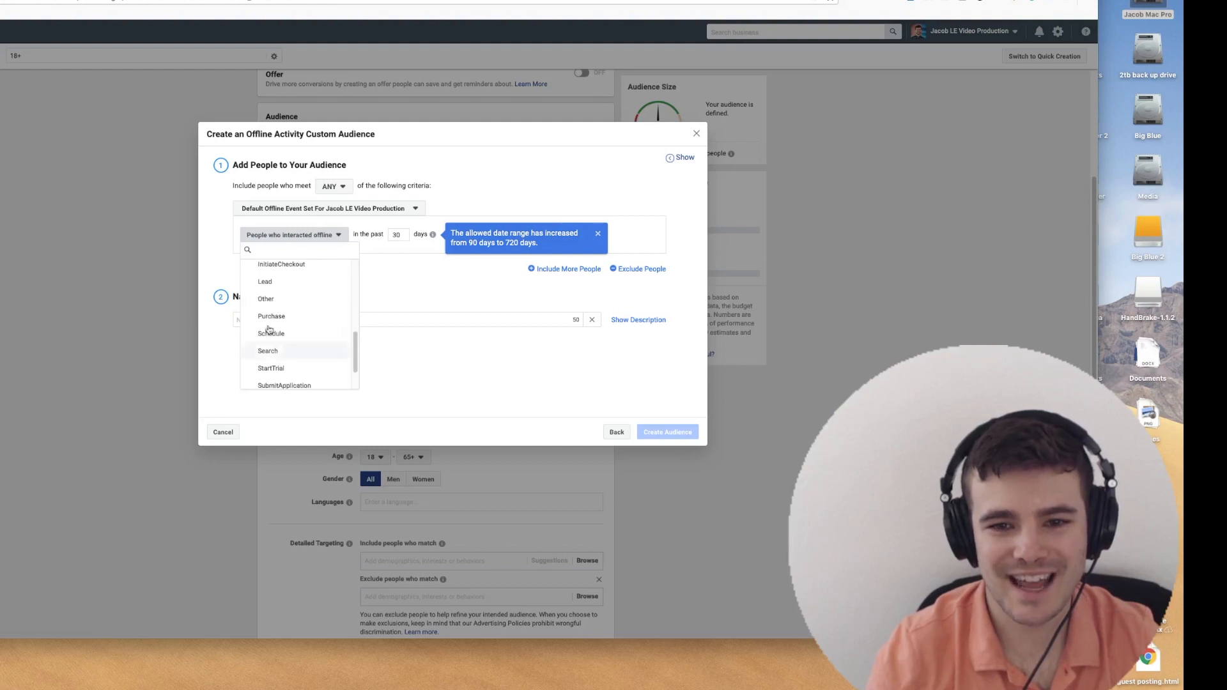
left_click(434, 297)
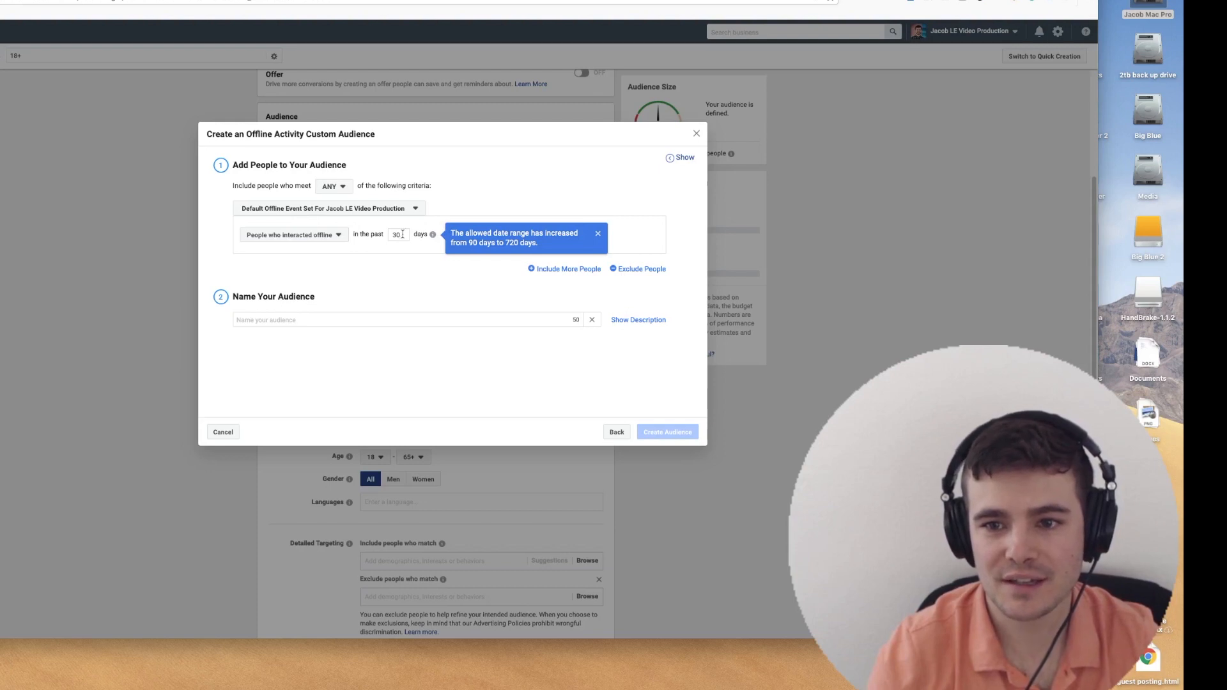
left_click_drag(401, 235, 349, 234)
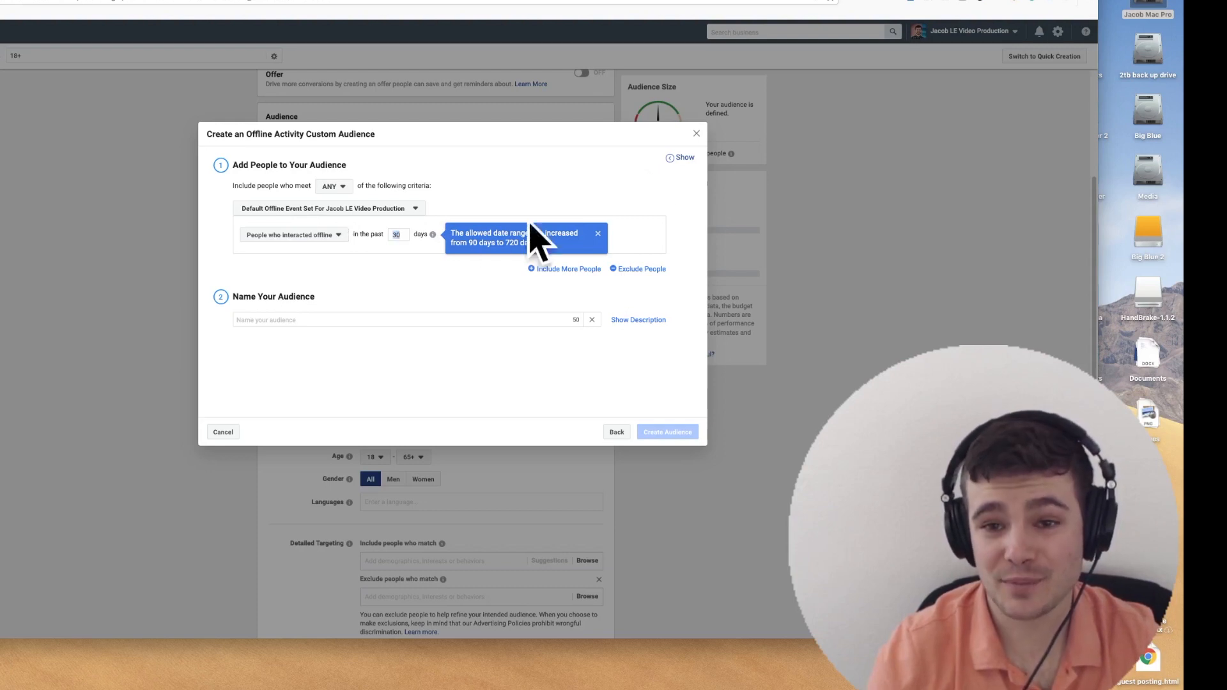
left_click(695, 134)
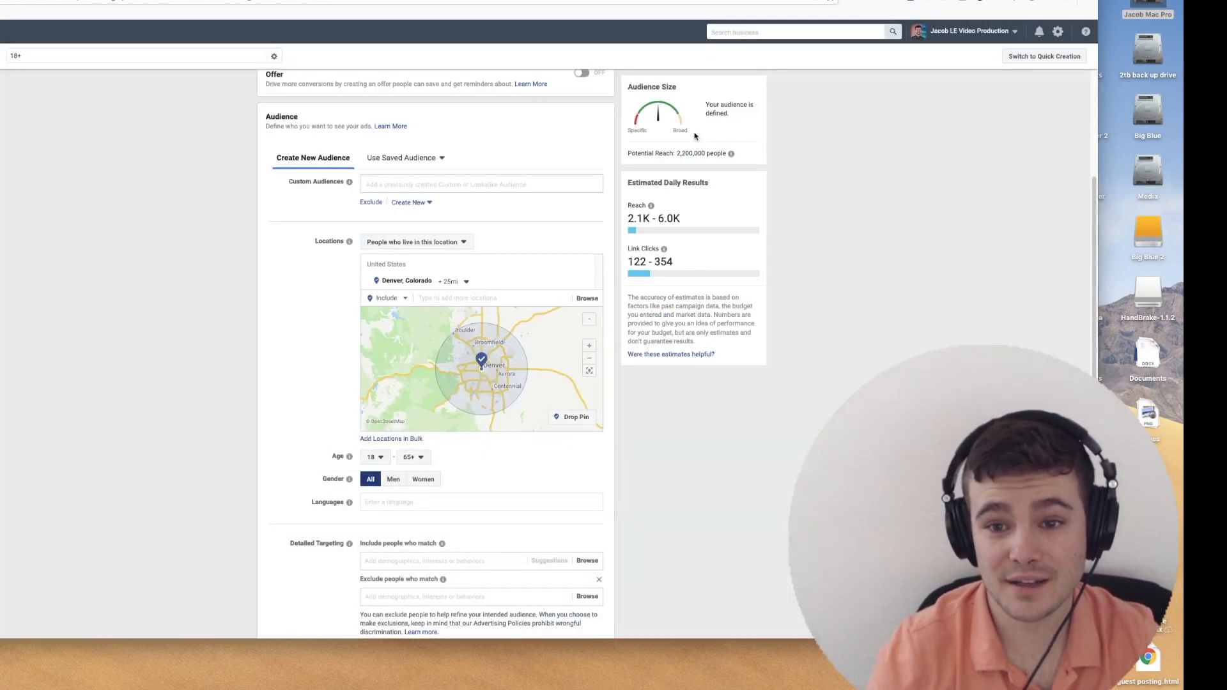
Start a custom audience from an Instagram business profile, with jacoblevideoproduction as the source account.
left_click(452, 185)
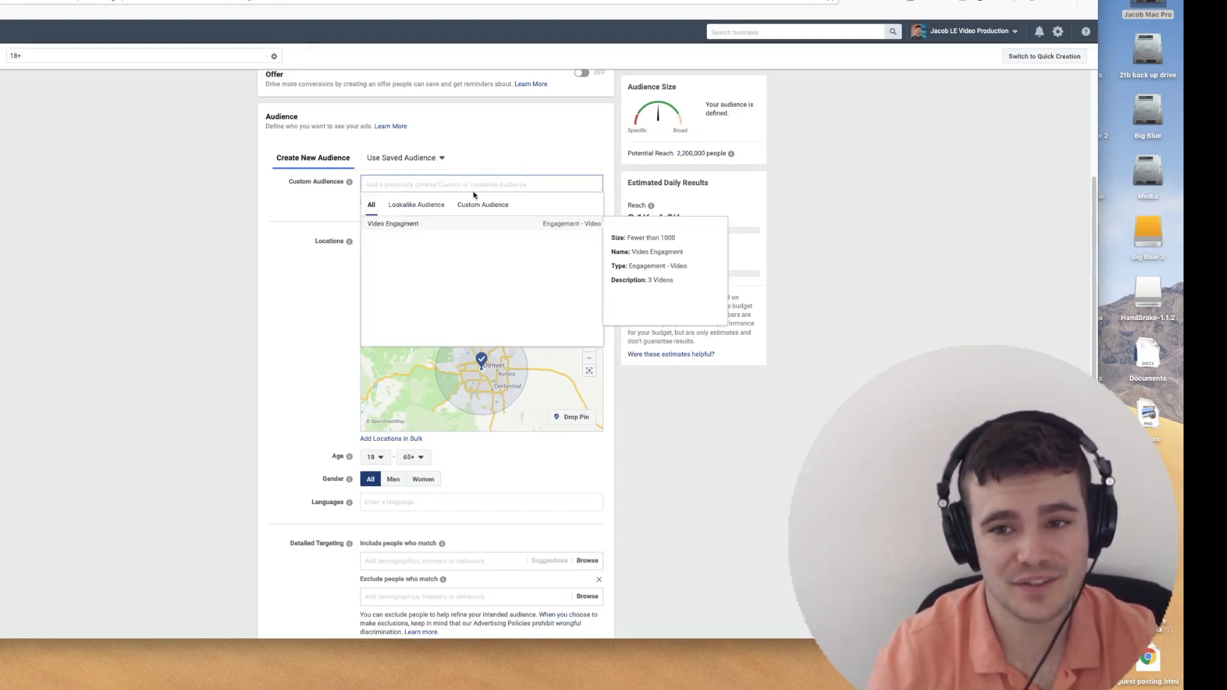
left_click(475, 204)
left_click(409, 202)
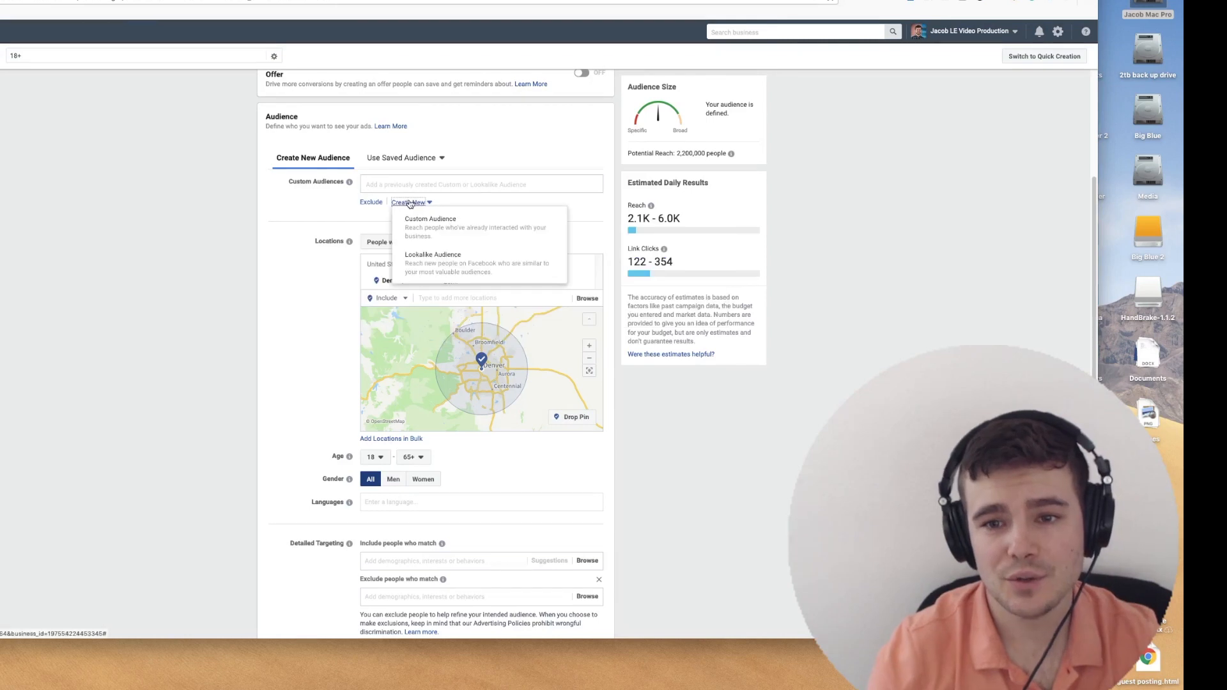
left_click(431, 223)
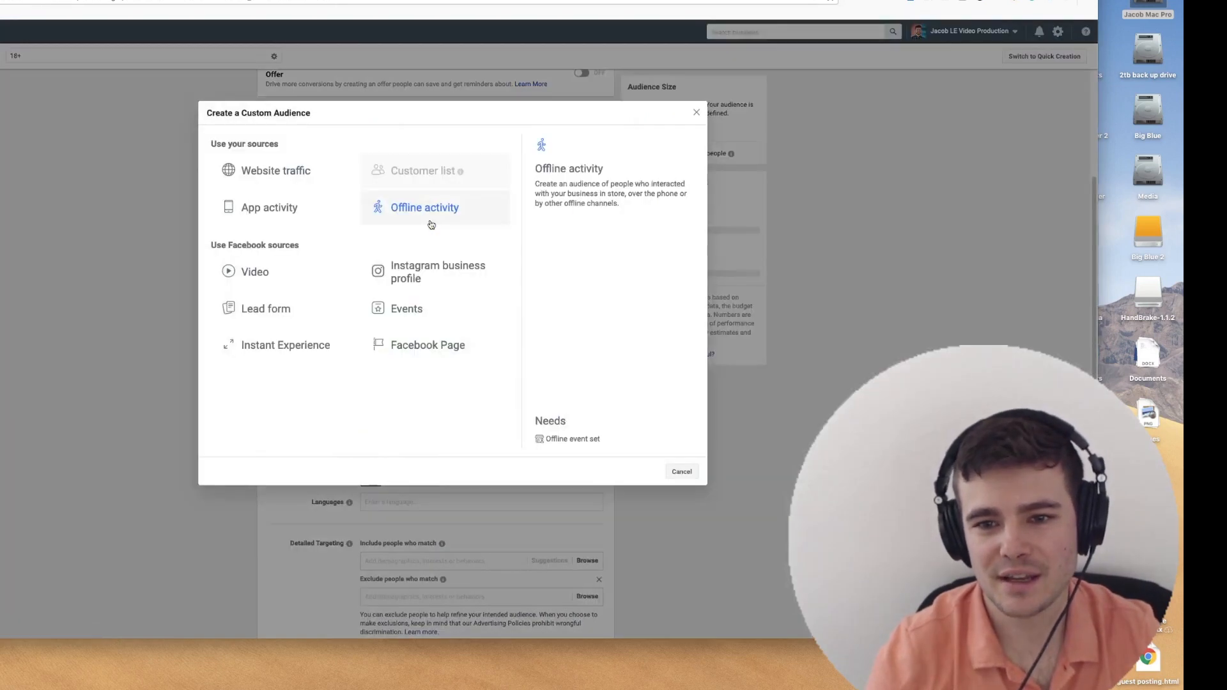
left_click(430, 273)
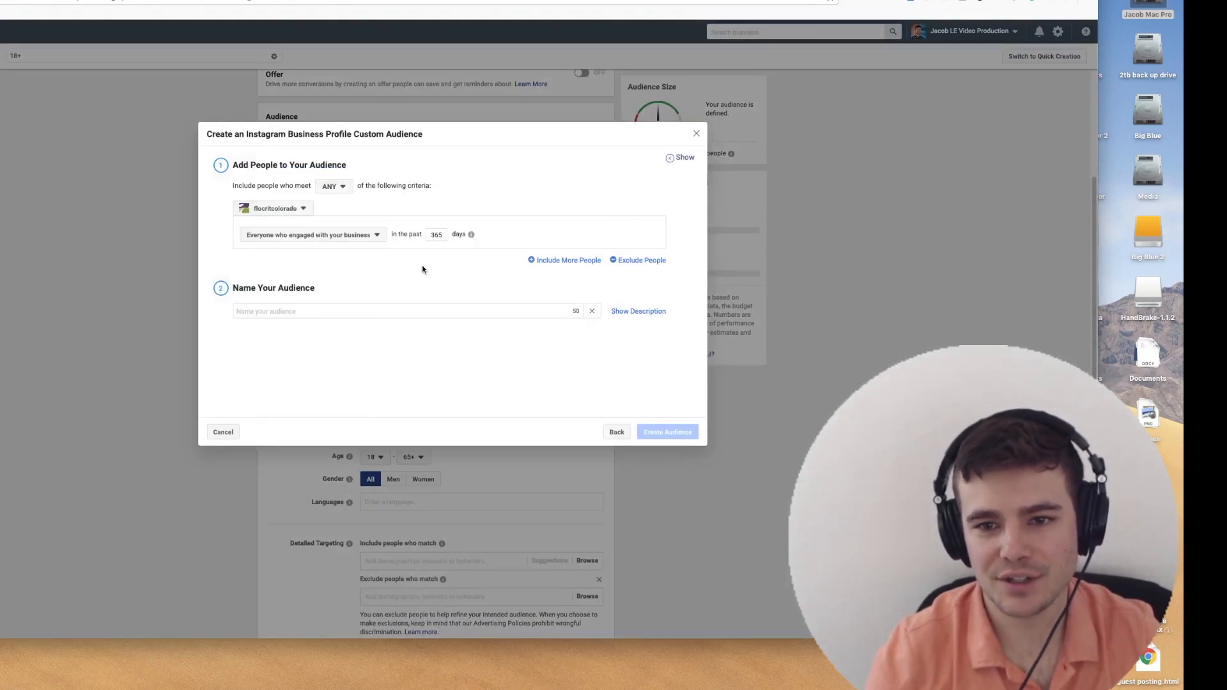
left_click(281, 210)
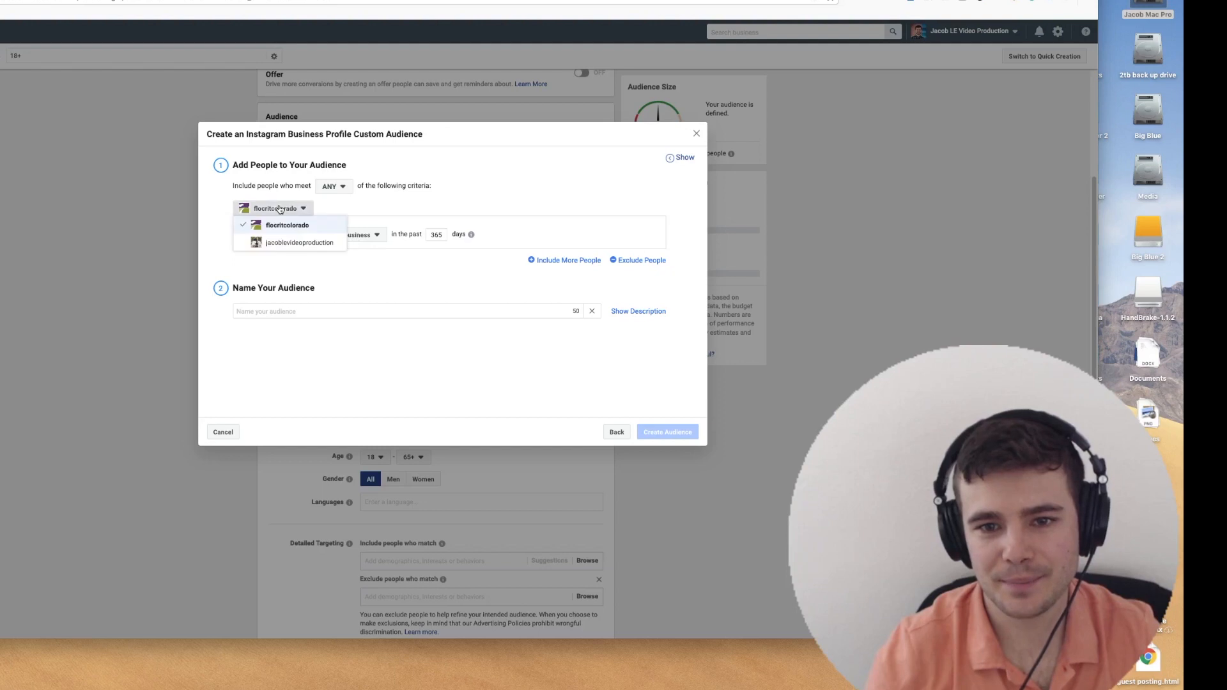
left_click(285, 241)
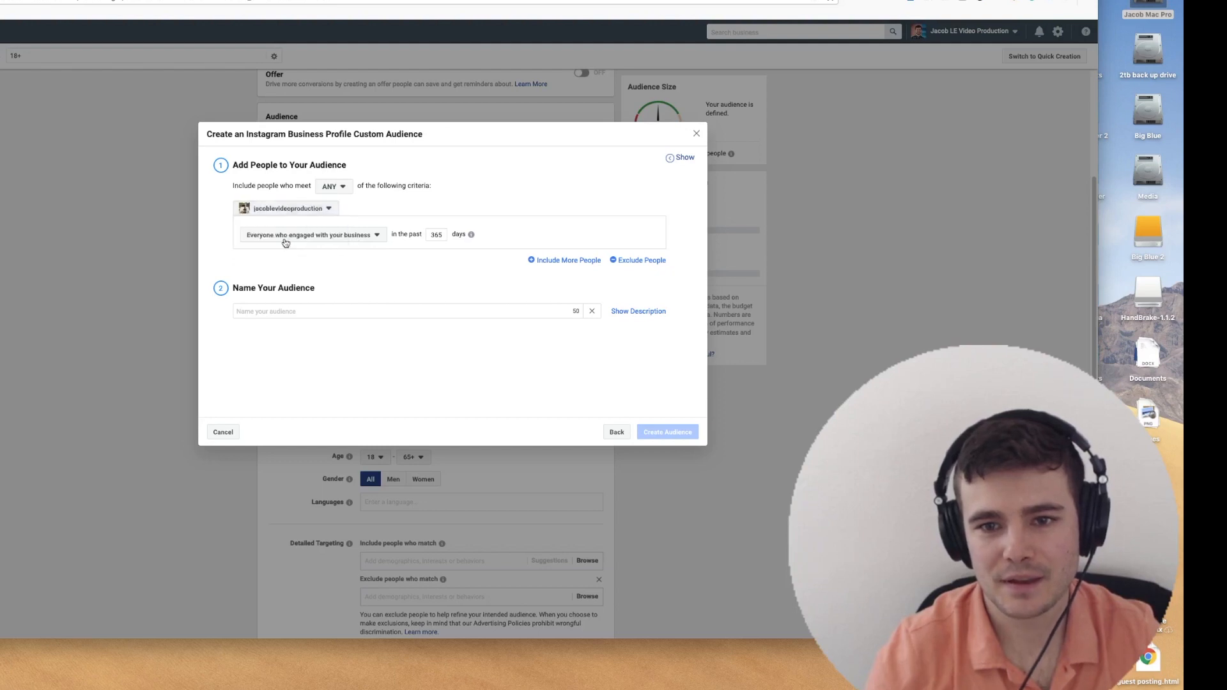
Examine the engagement criteria for the Instagram business profile audience, and discard the custom audience.
left_click(326, 238)
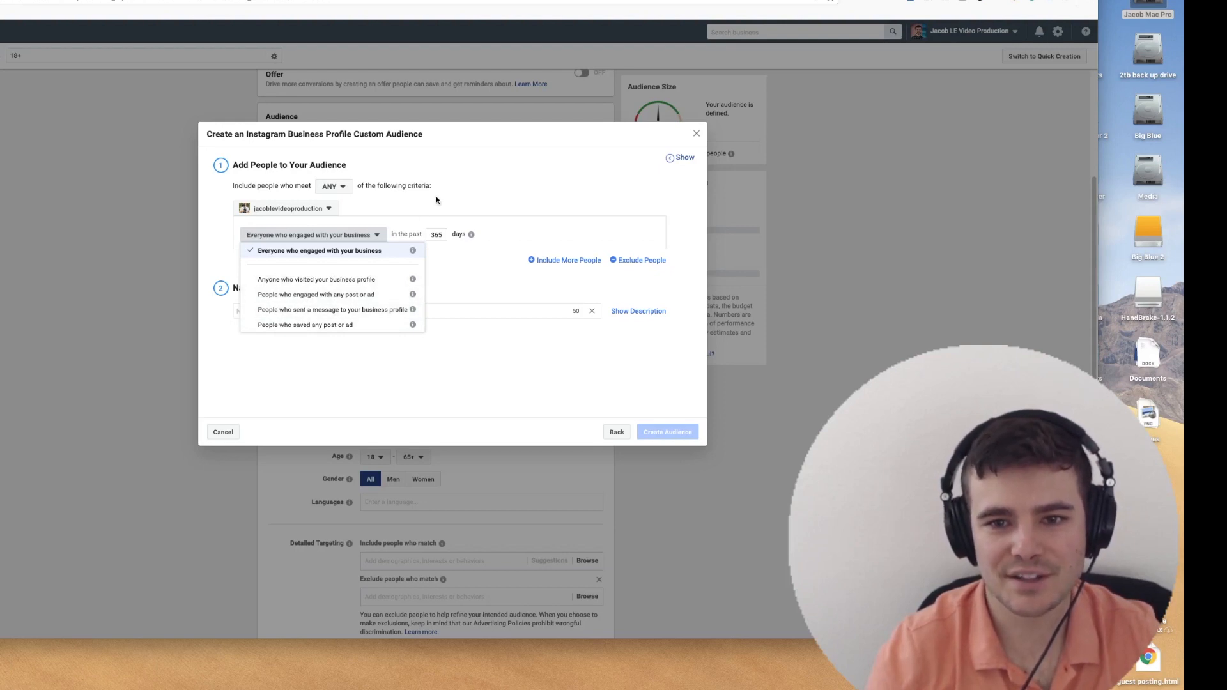
left_click(458, 196)
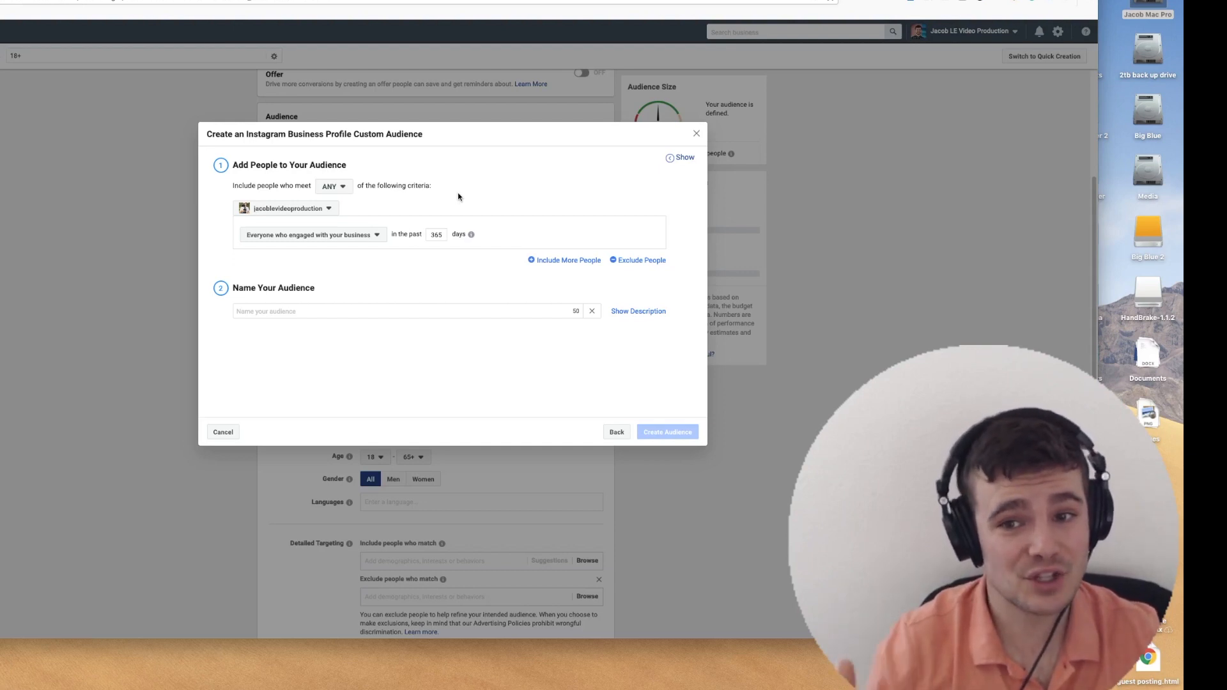
left_click(695, 135)
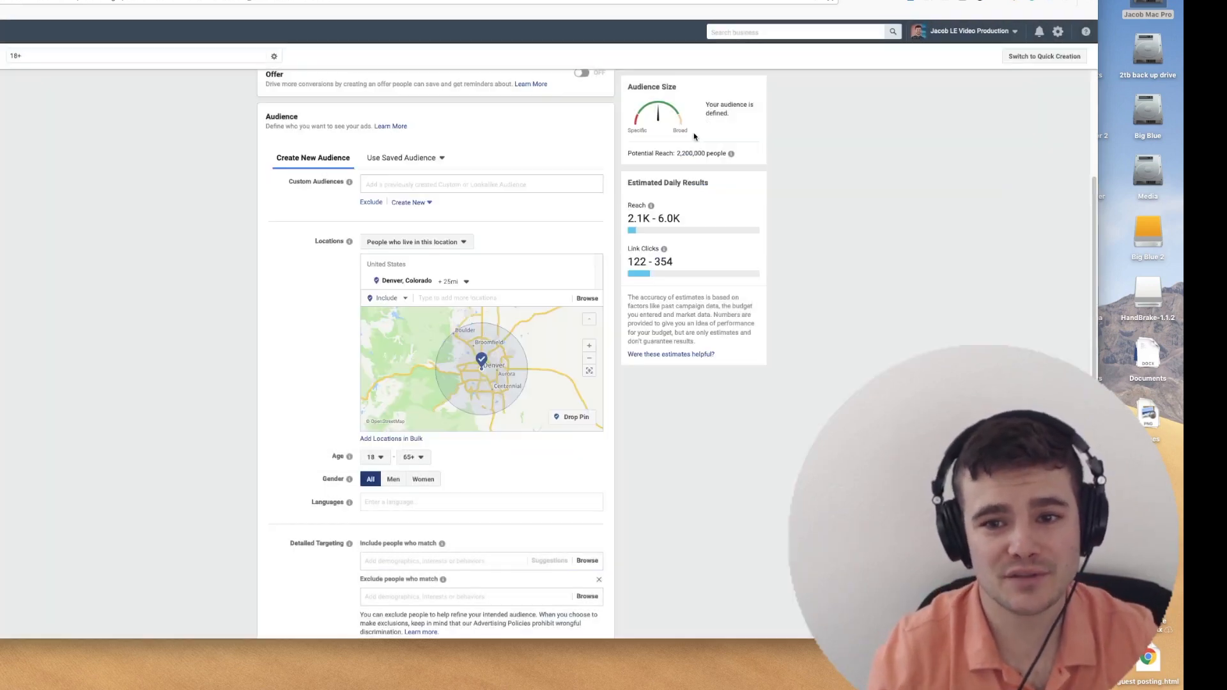
Try a video engagement custom audience of People who viewed at least 10 seconds of your video, and discard it.
left_click(408, 202)
left_click(462, 229)
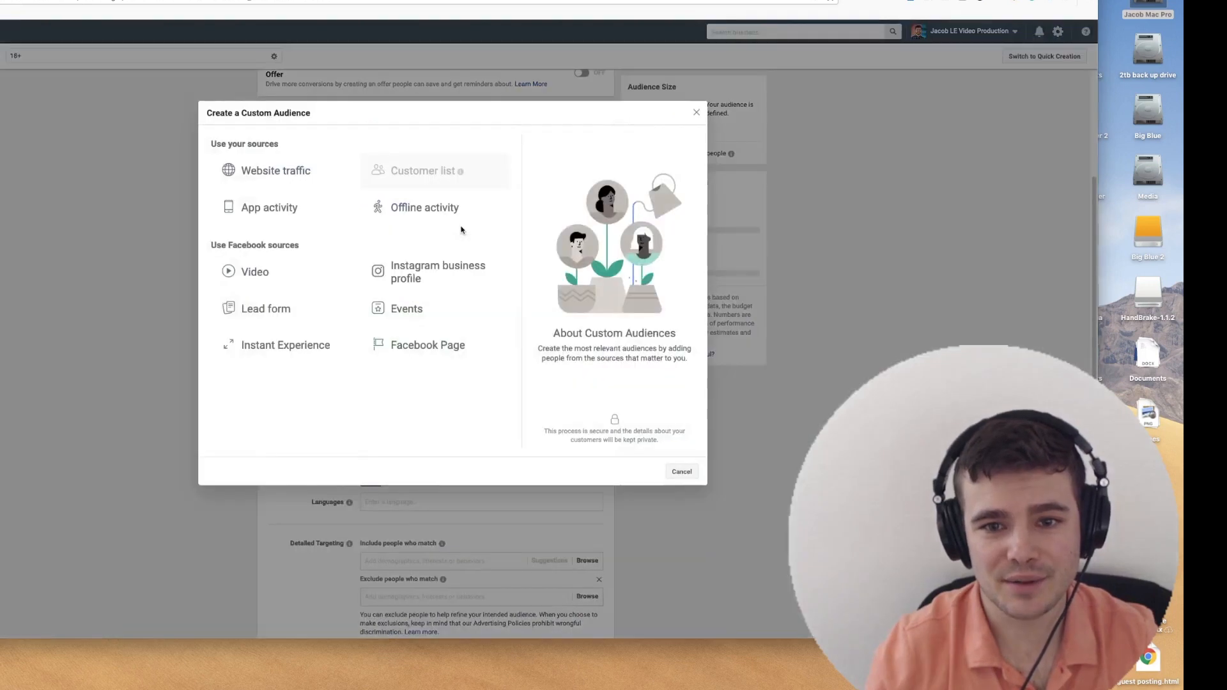
left_click(261, 280)
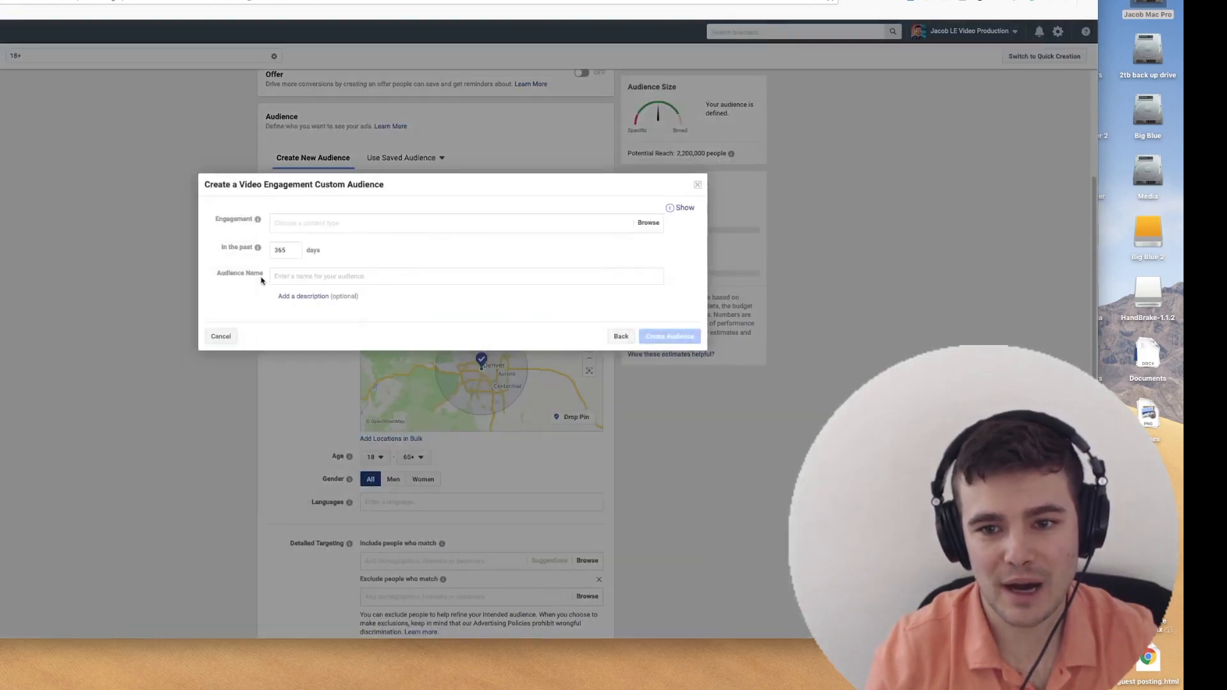
left_click(341, 223)
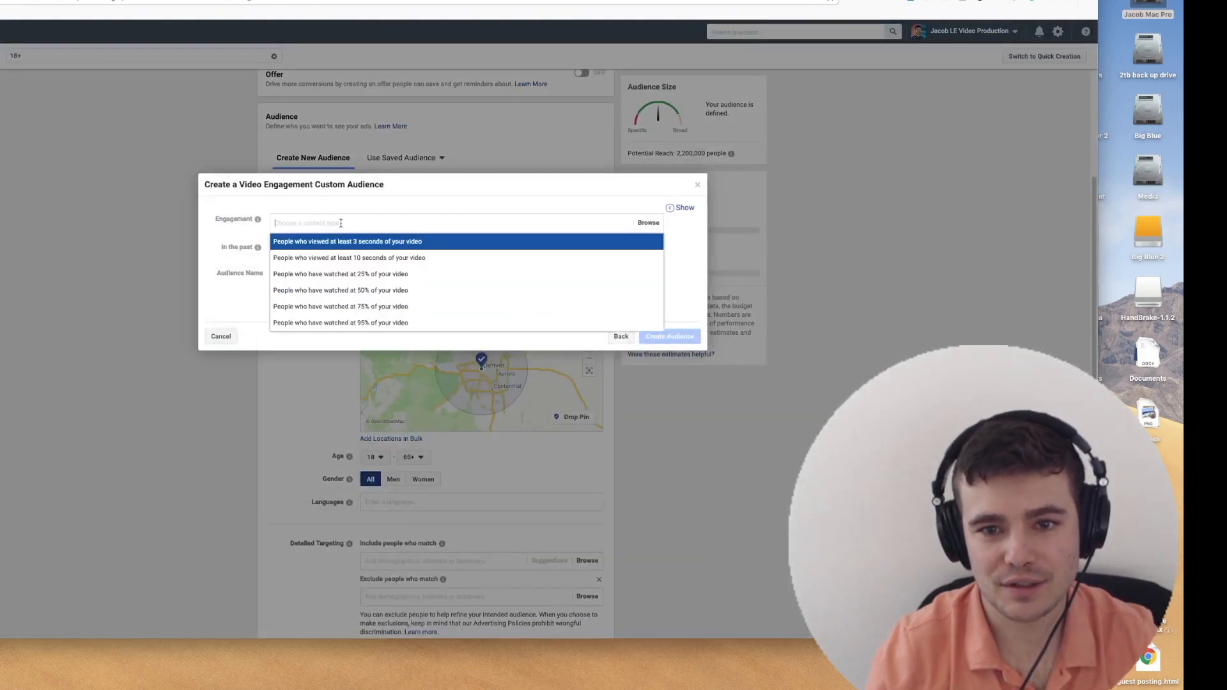
left_click(355, 257)
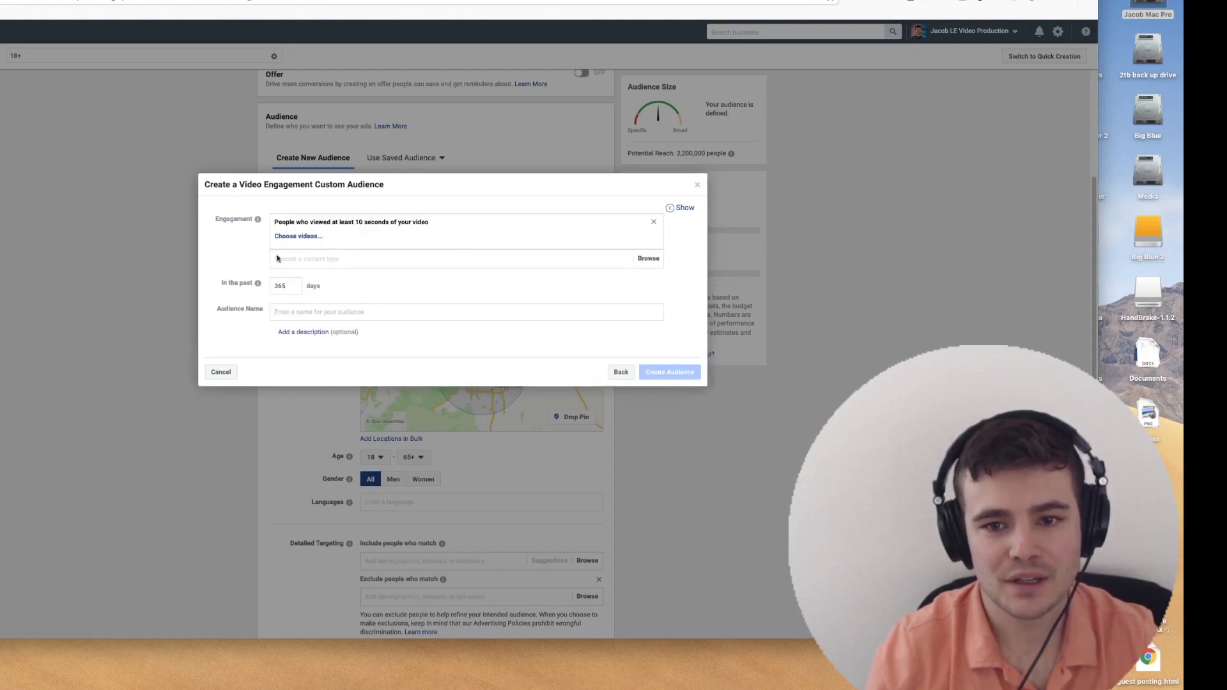
left_click(697, 184)
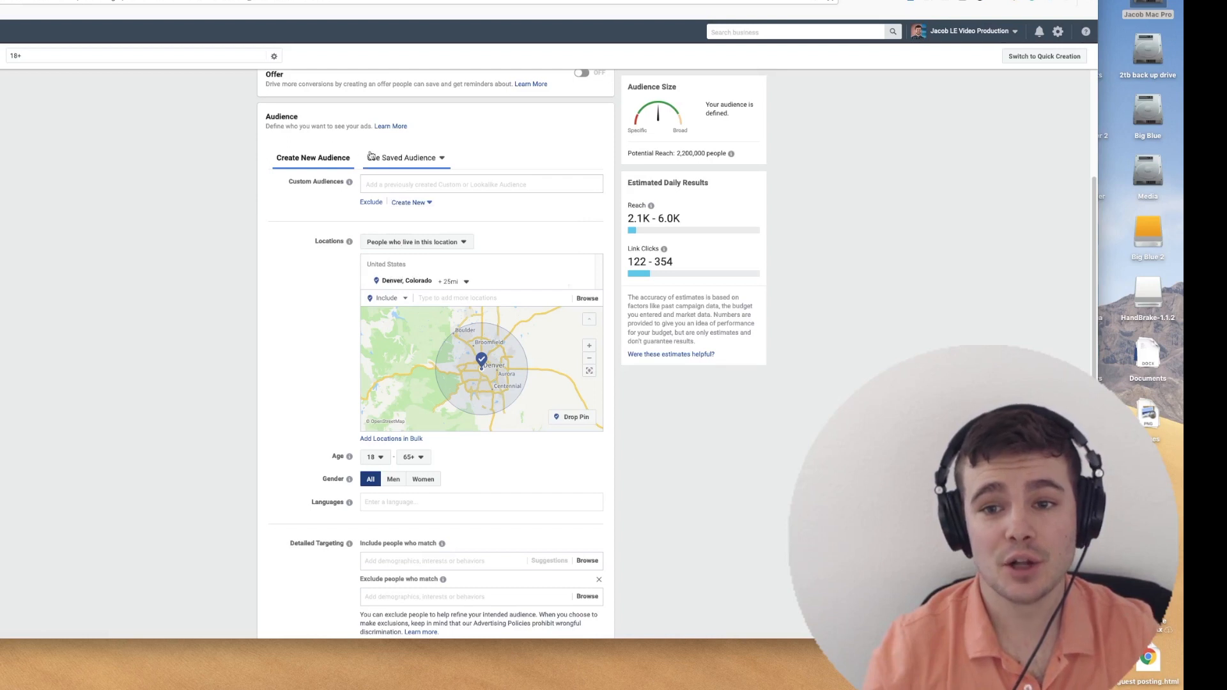
Try a lookalike audience with the Facebook pixel as its value-based source, and remove United States from the audience location.
left_click(404, 205)
left_click(449, 265)
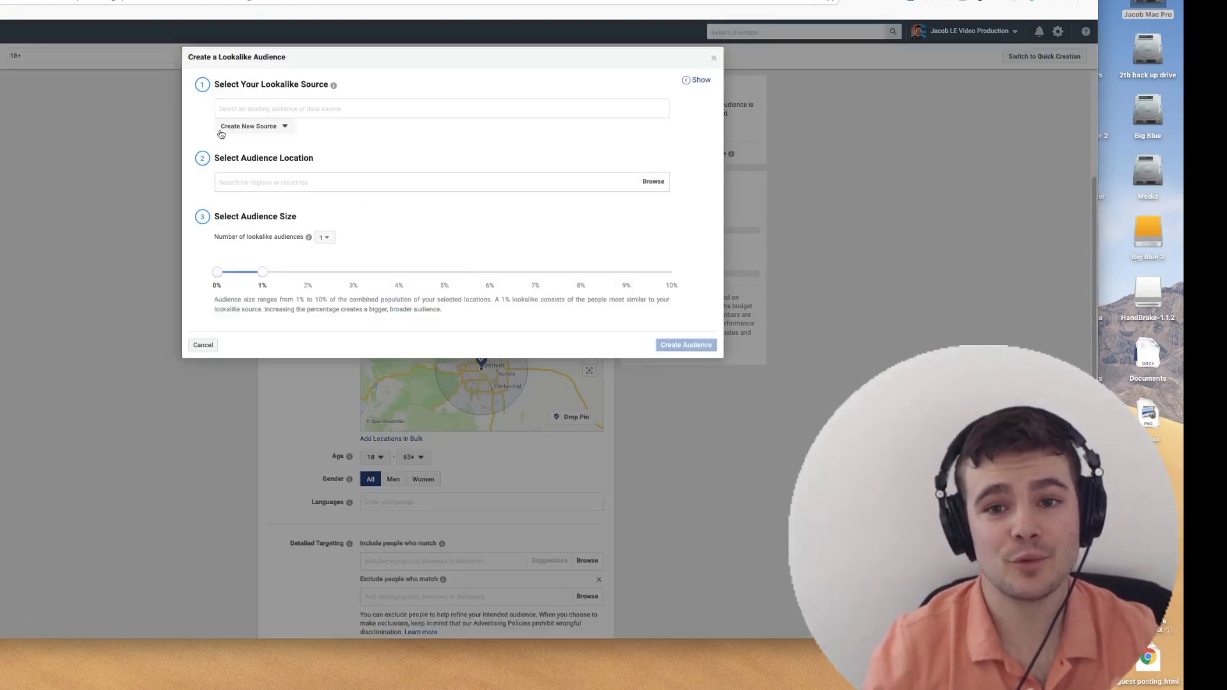
left_click(250, 109)
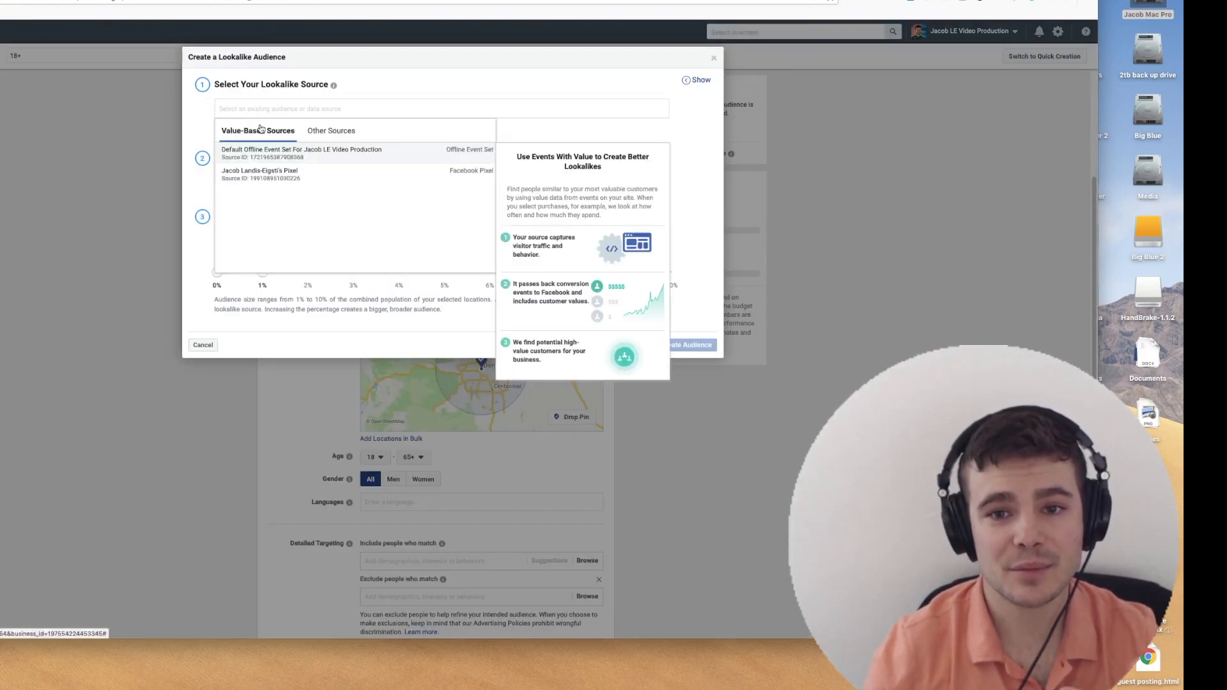
left_click(271, 171)
mouse_move(324, 159)
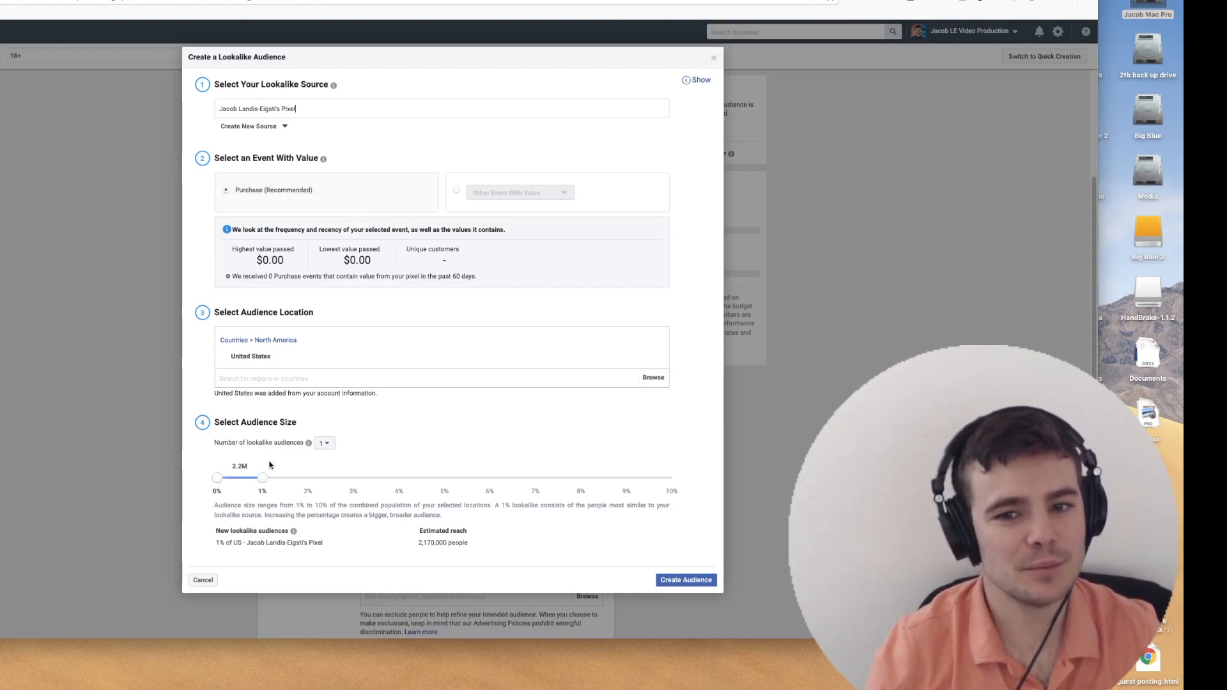
left_click(266, 341)
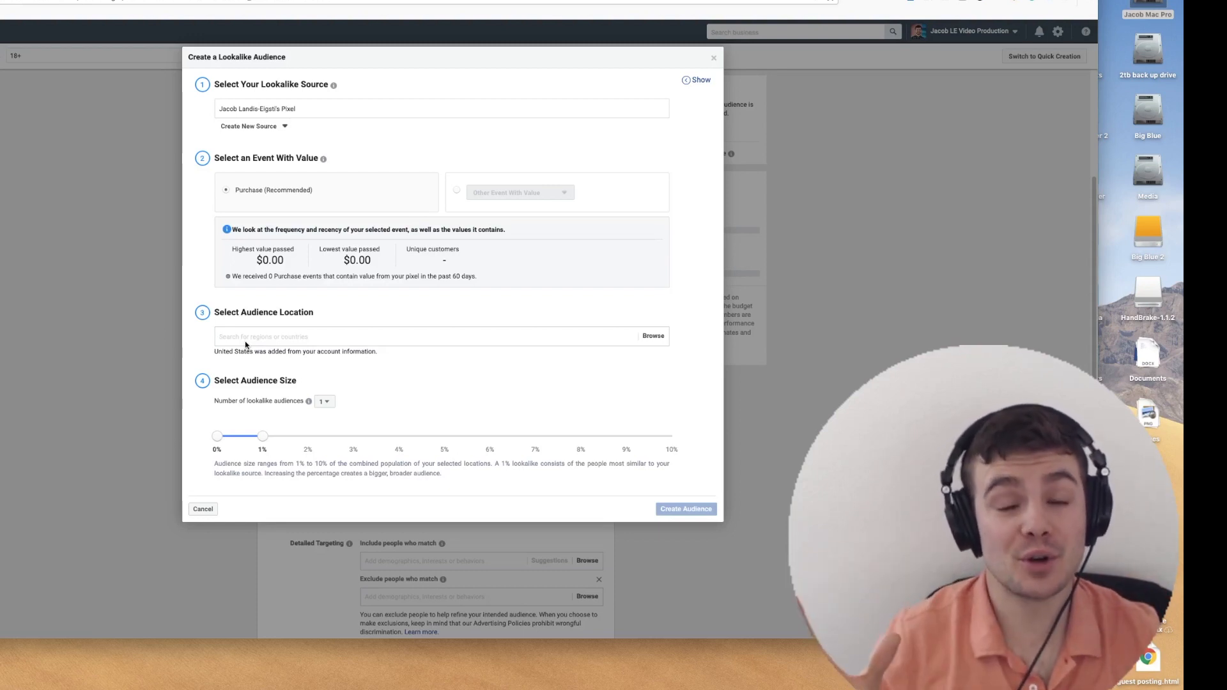
Set the lookalike audience's source to the Jacob Le Video Production page from the other sources.
left_click(323, 107)
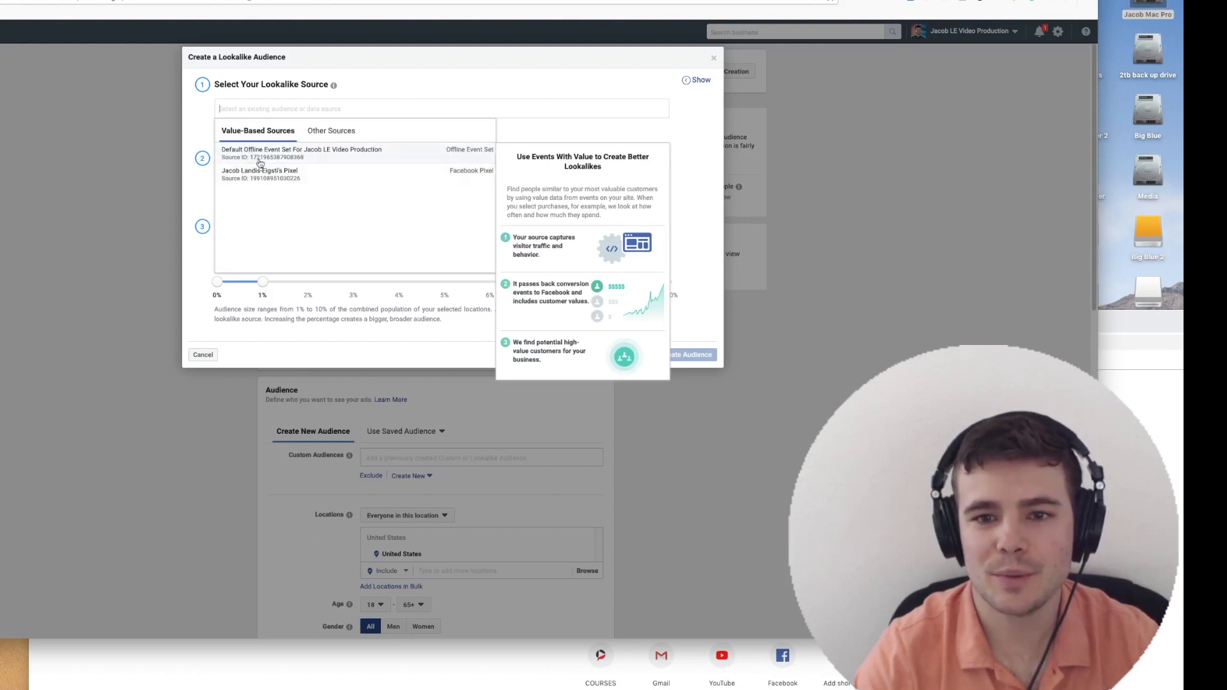
left_click(338, 132)
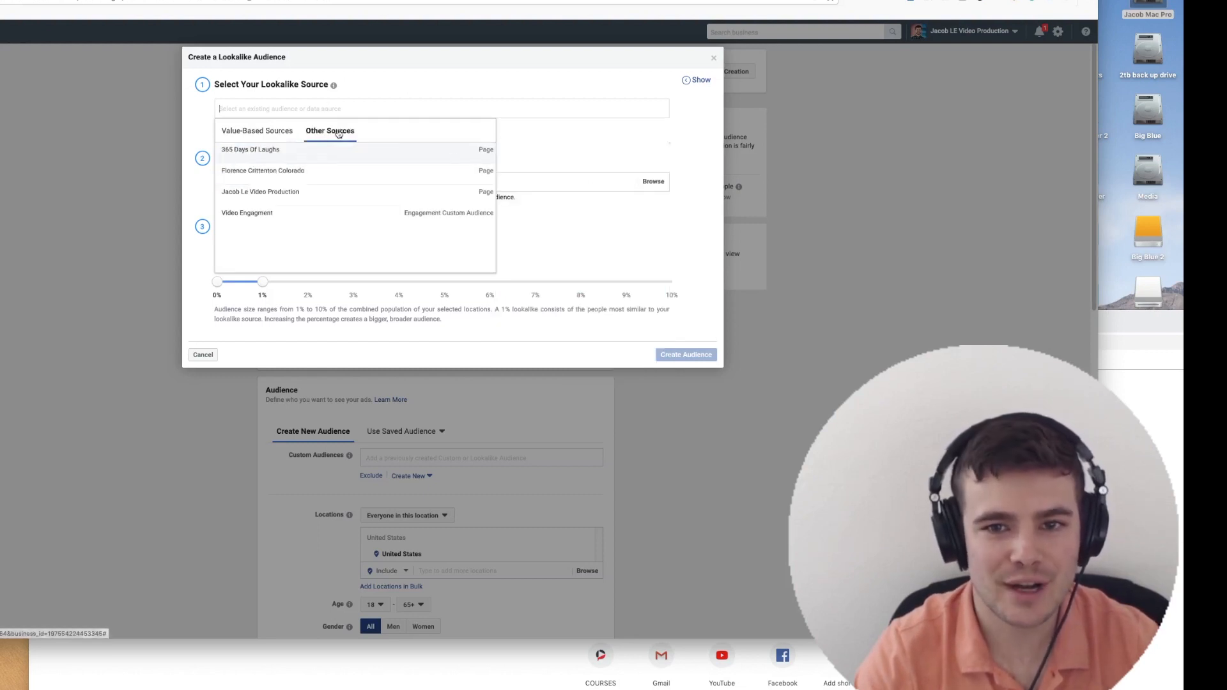
left_click(308, 195)
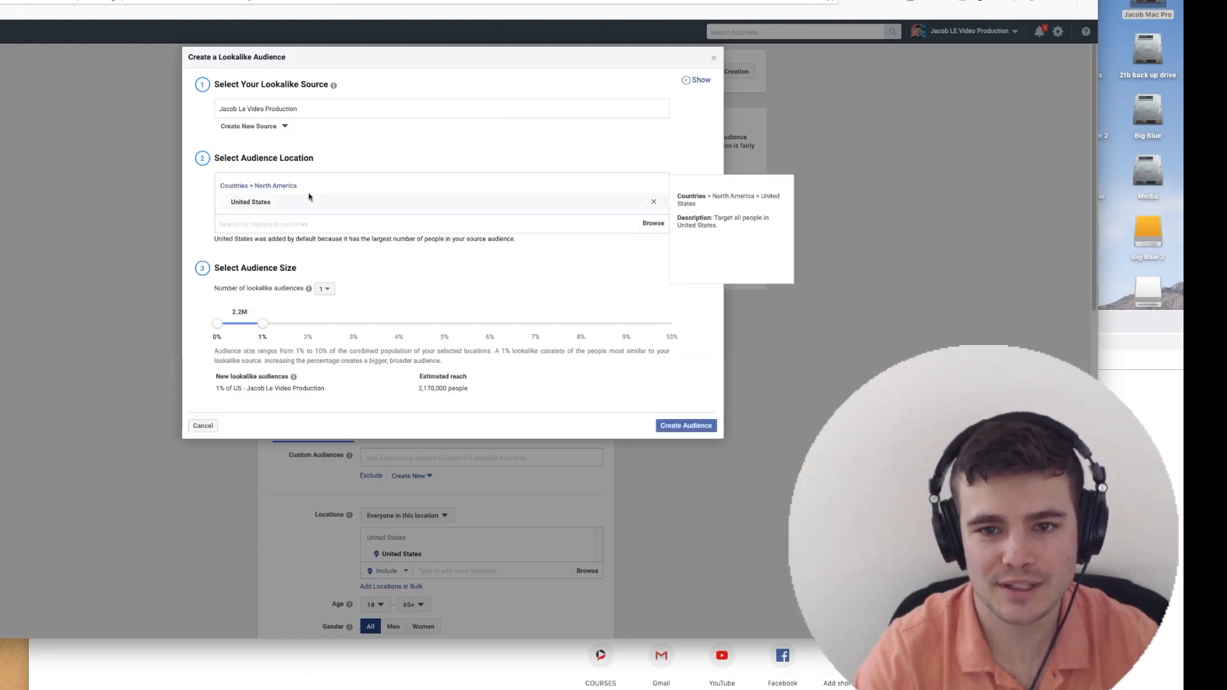